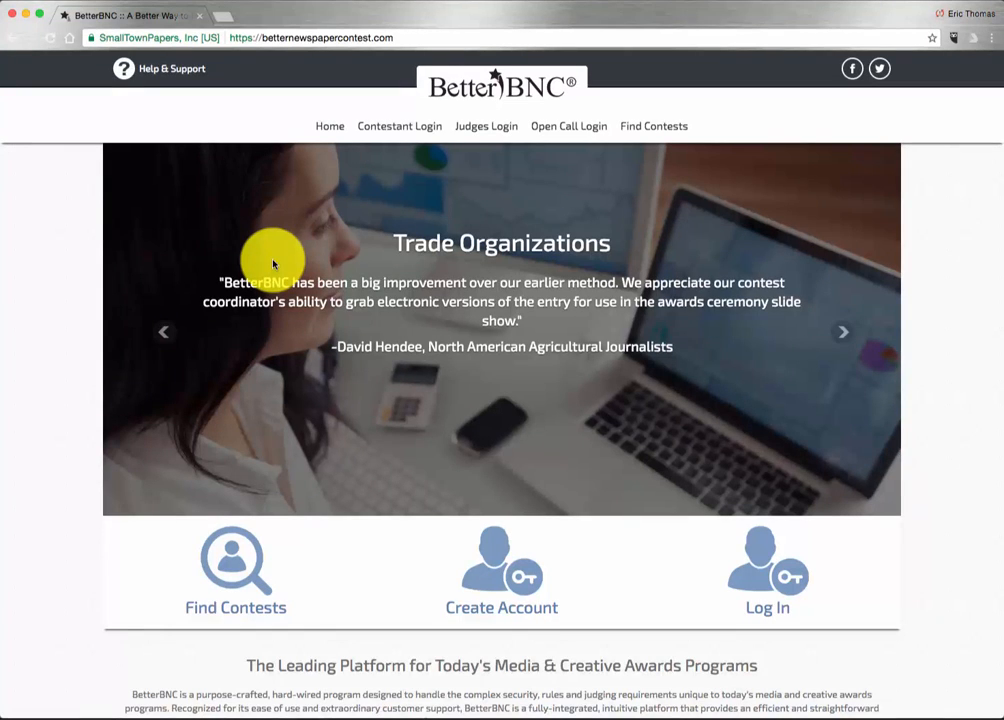
- Open the contestant login page and select the 2017 Kansas Scholastic Press Association Regionals contest
left_click(395, 130)
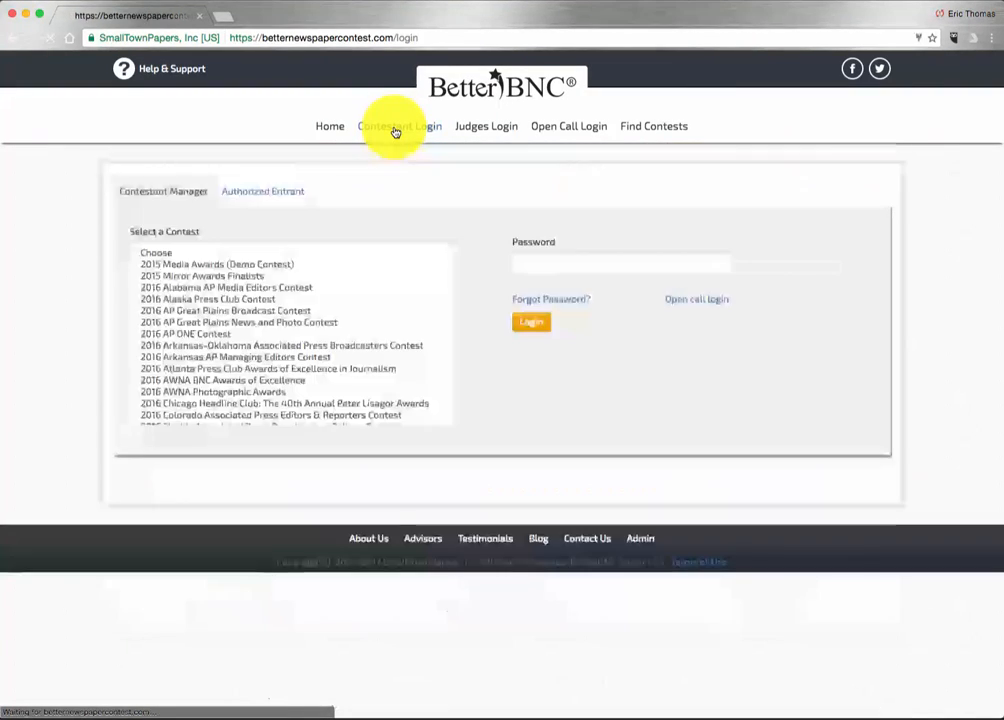
scroll(331, 287, "down", 15)
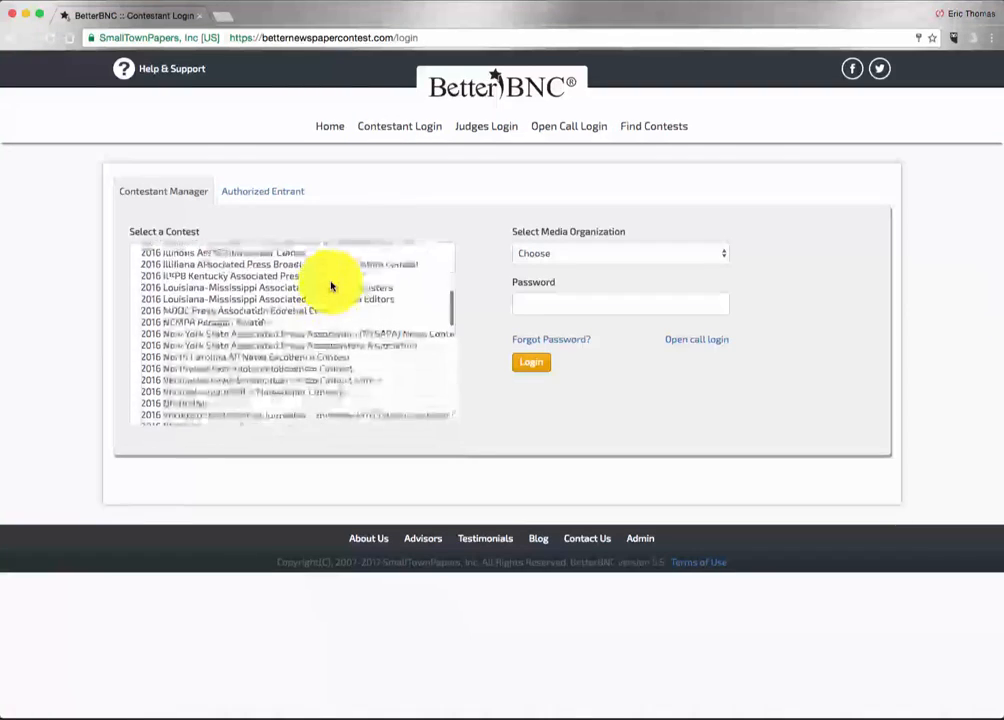
scroll(331, 285, "down", 5)
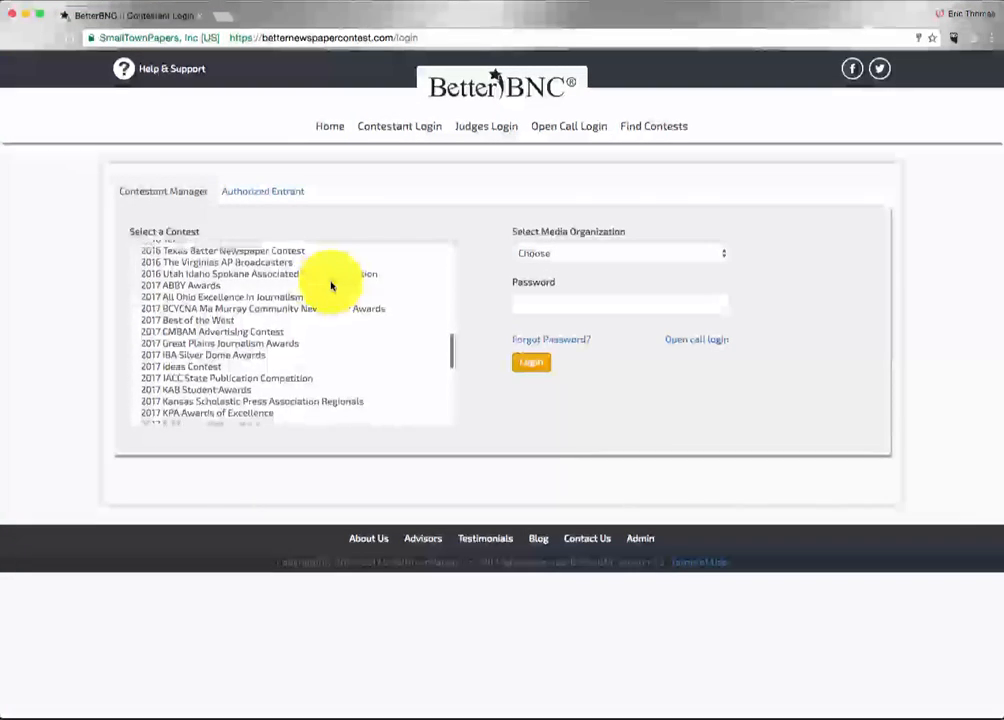
left_click(217, 373)
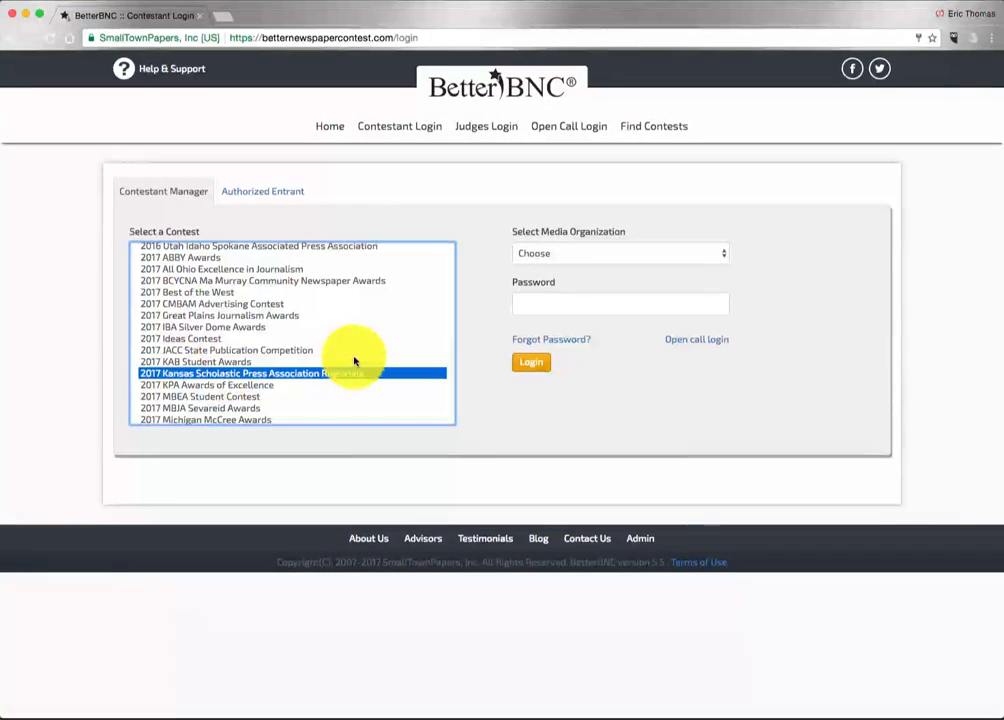
- Choose TEST as the media organization for the contest login
left_click(566, 262)
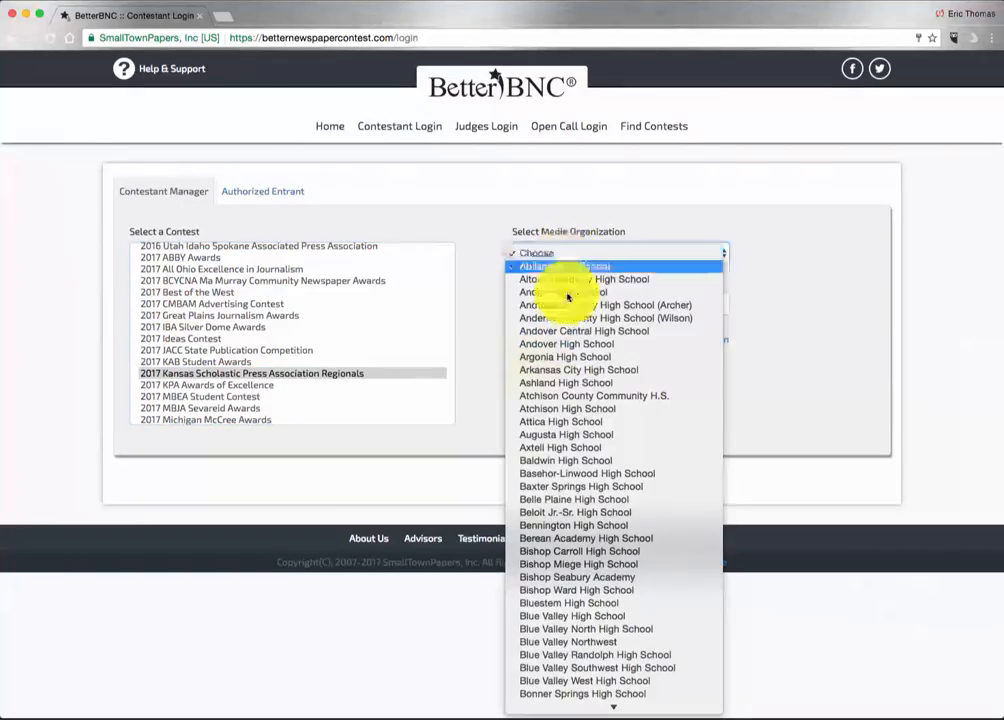
scroll(575, 358, "down", 10)
scroll(576, 360, "down", 15)
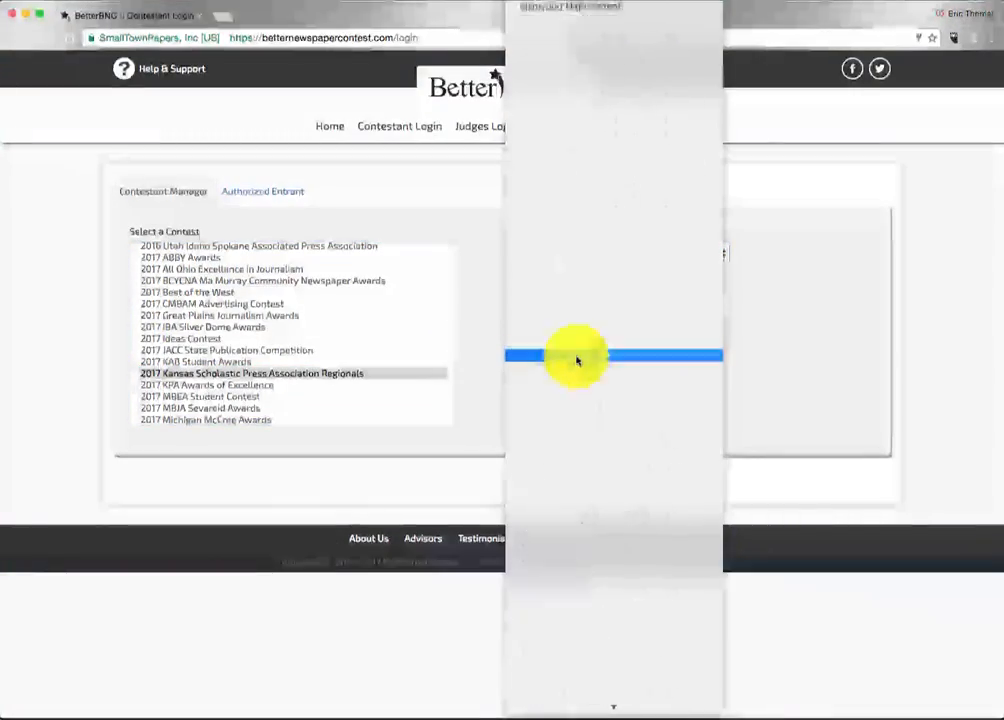
scroll(576, 360, "down", 15)
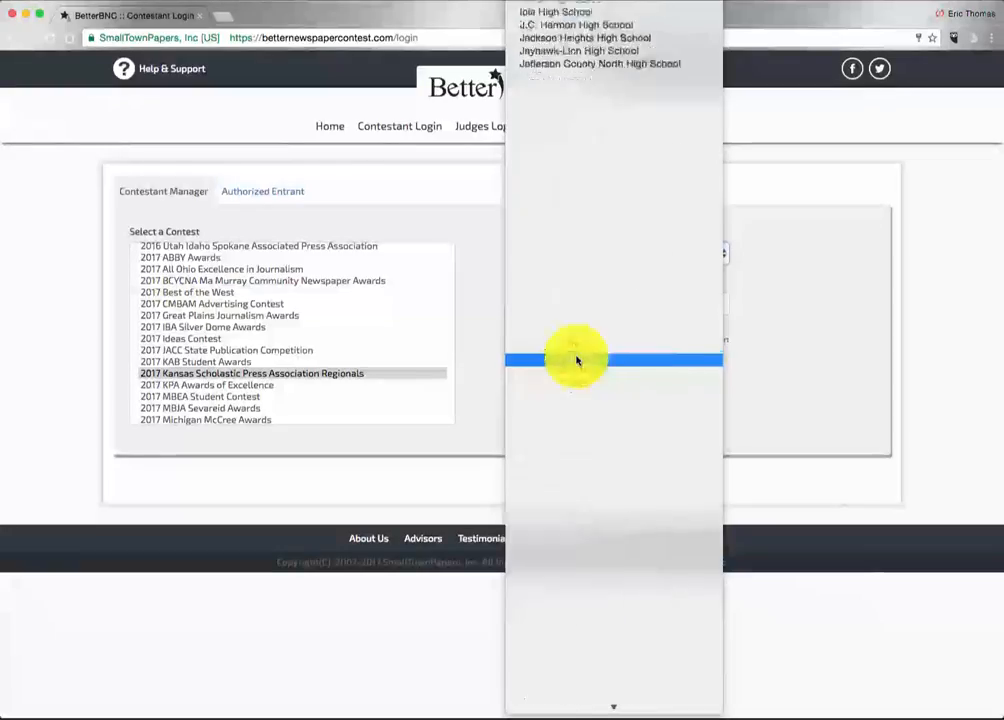
scroll(576, 360, "down", 15)
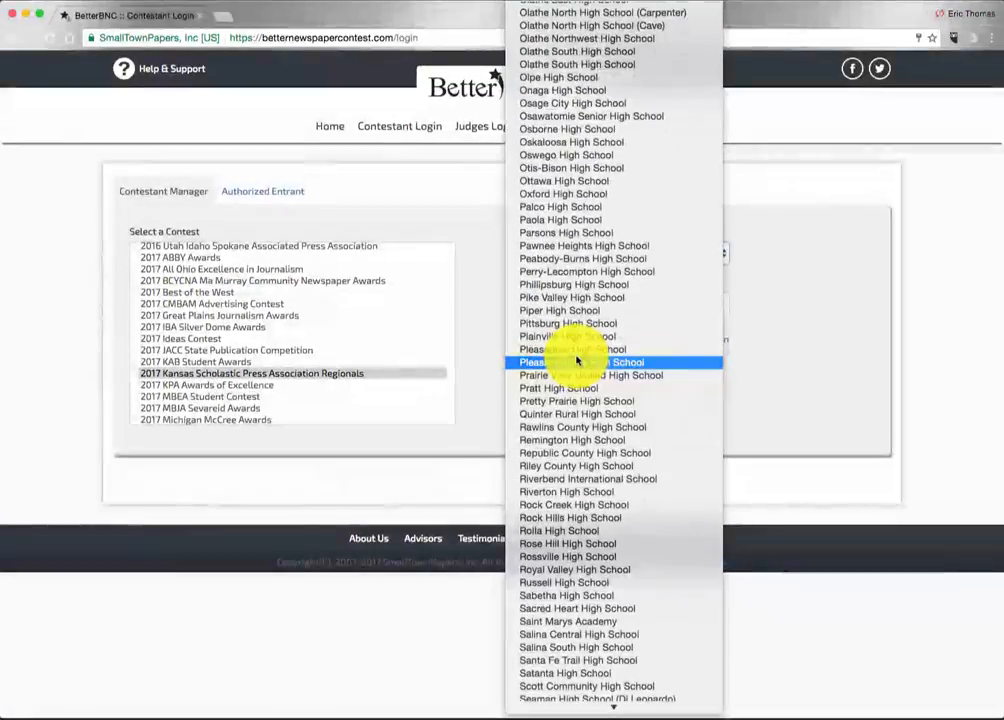
scroll(576, 360, "down", 12)
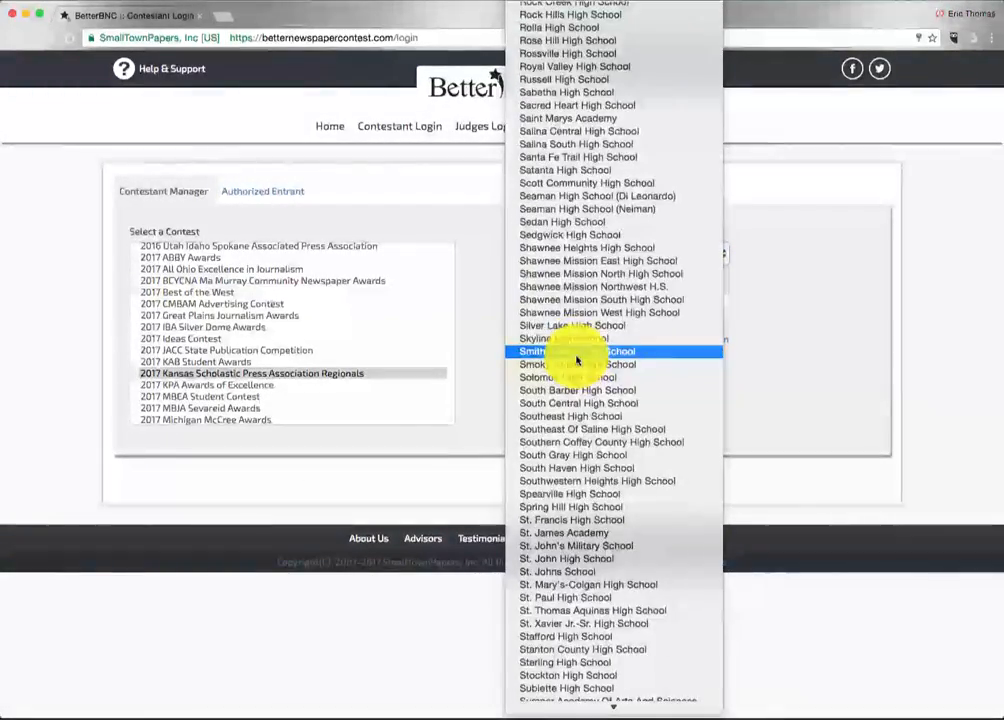
left_click(565, 593)
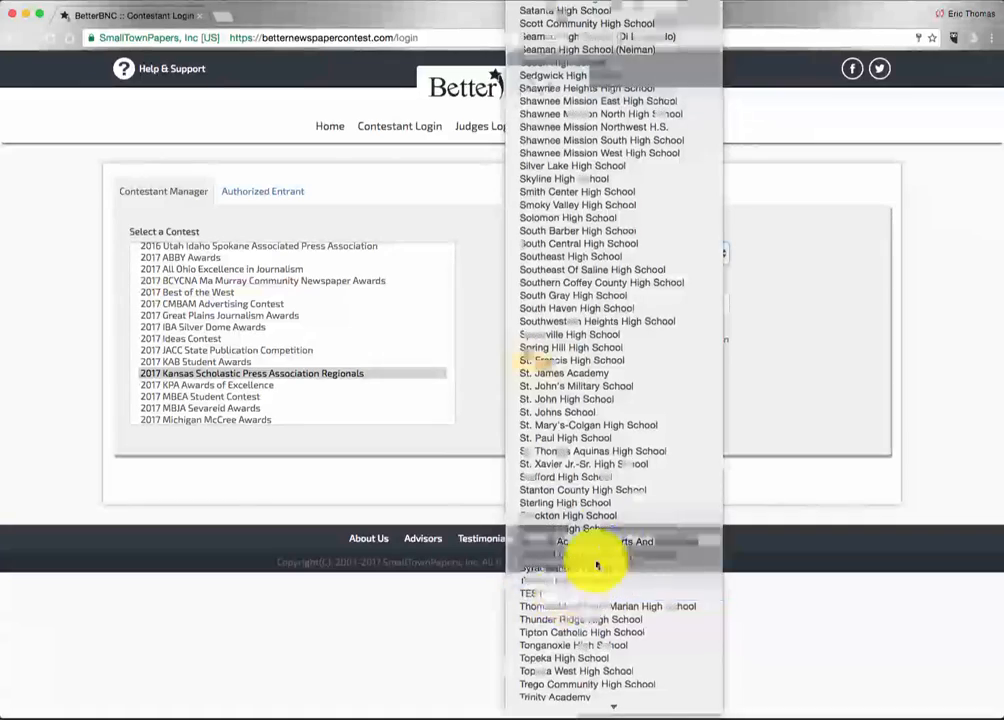
- Enter the account password and log in as contestant manager
left_click(558, 302)
type("•••")
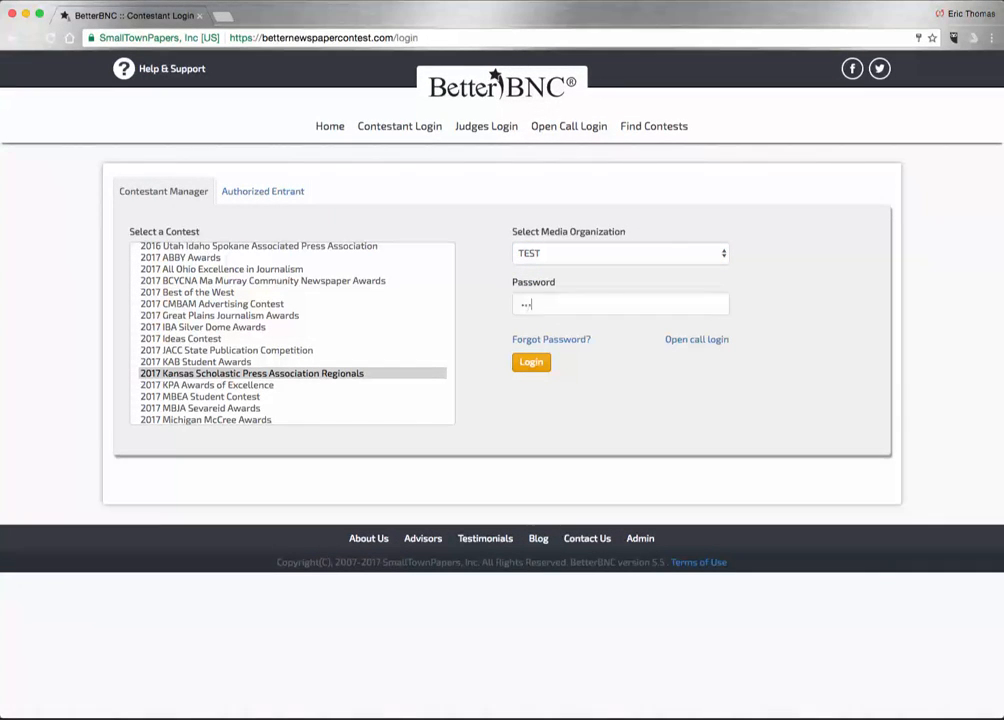
type("•••••")
key("Return")
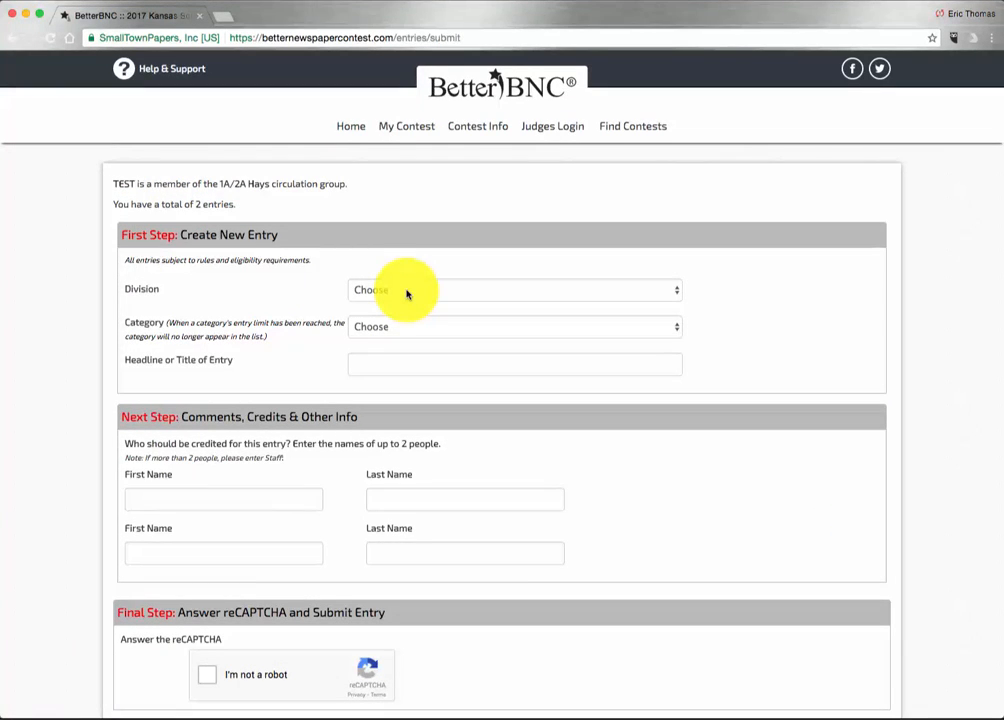
- Set the new entry's division to Design and its category to U Yearbook Layout
left_click(407, 293)
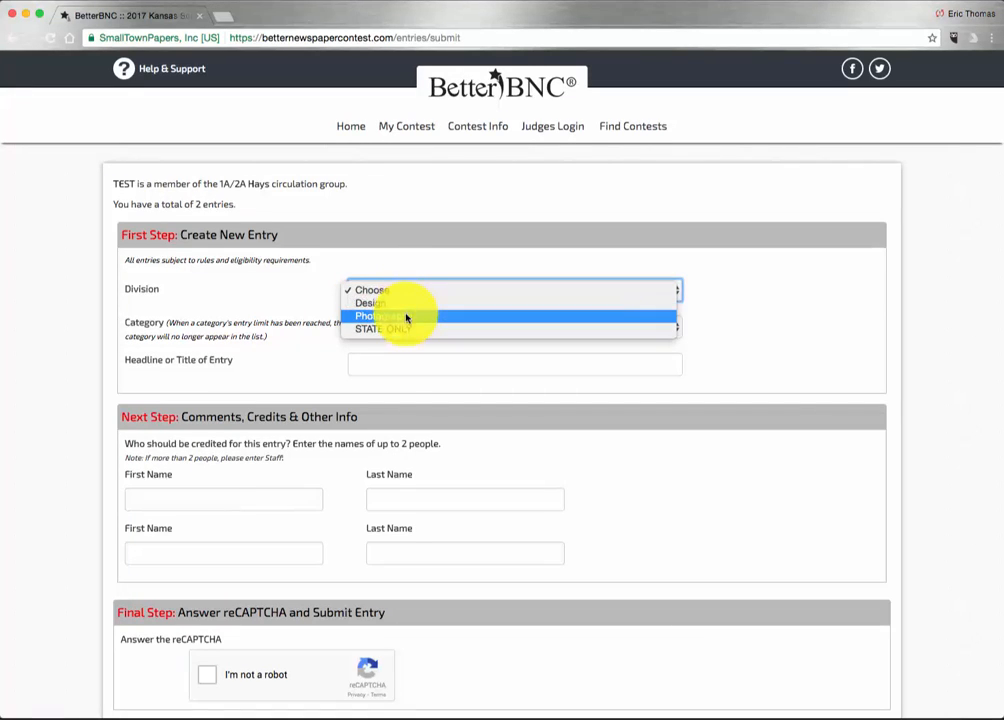
left_click(408, 306)
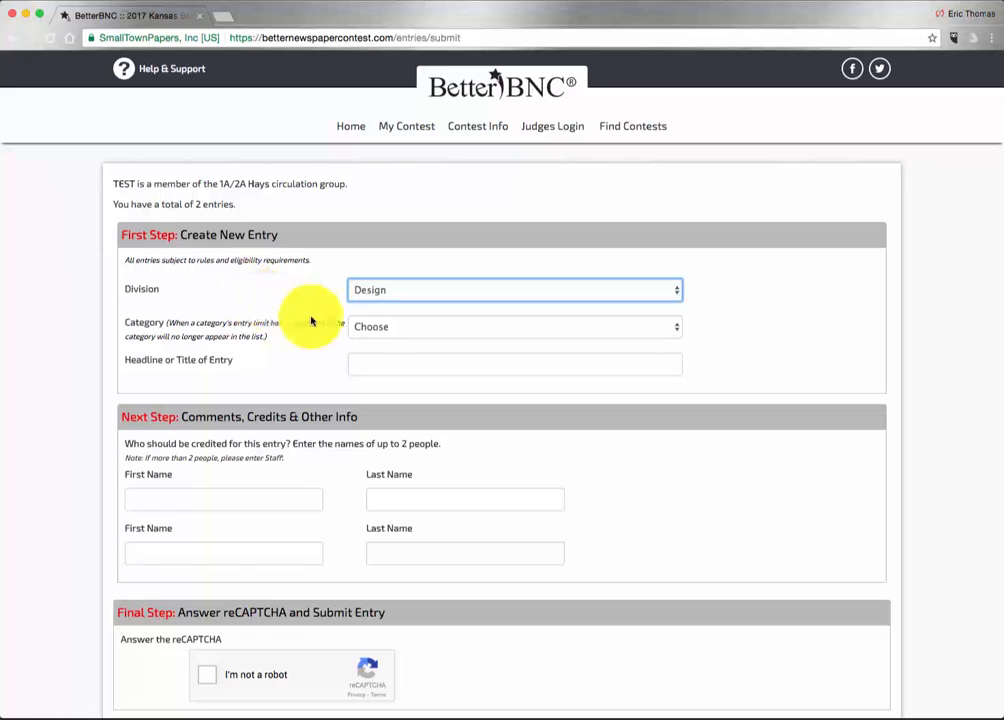
left_click(378, 327)
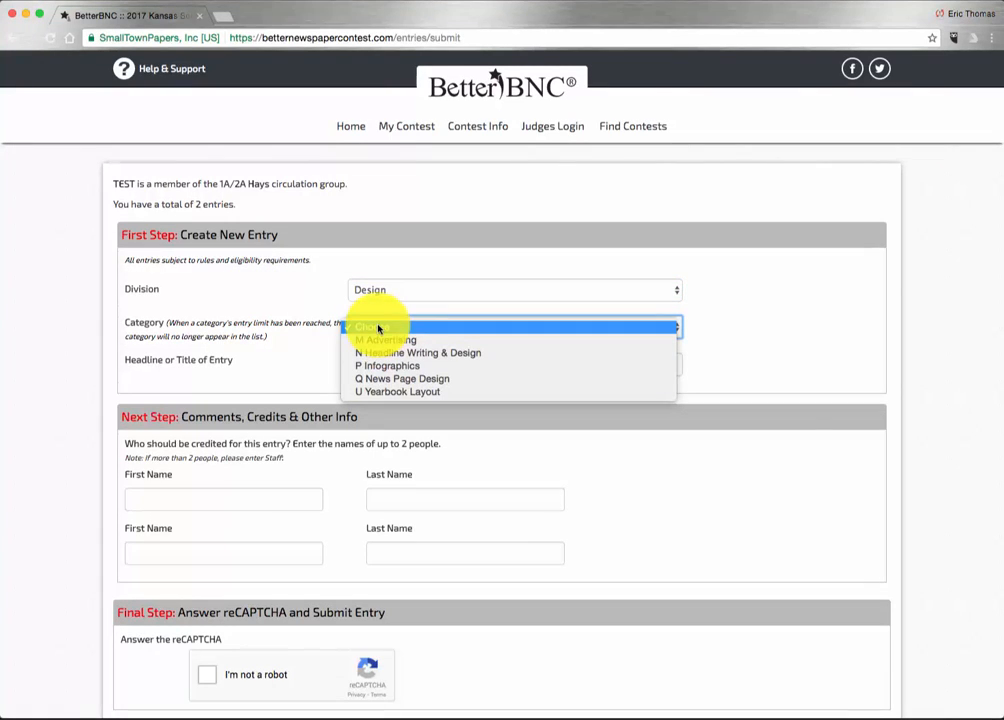
left_click(385, 391)
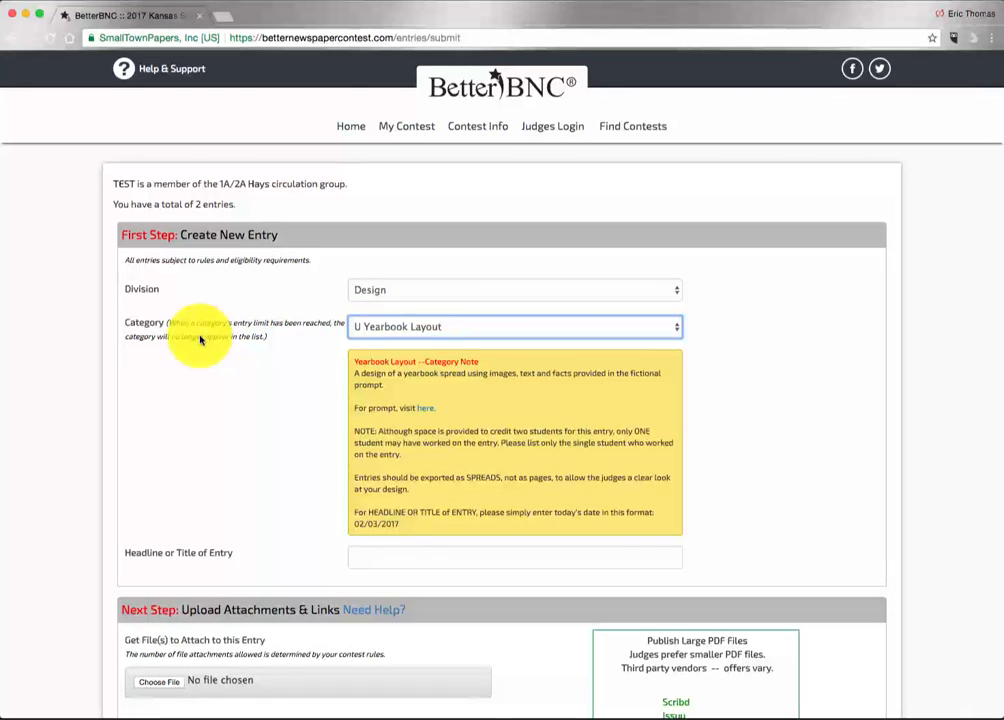
- Enter 02/03/2017 as the headline or title of the entry
scroll(298, 342, "down", 2)
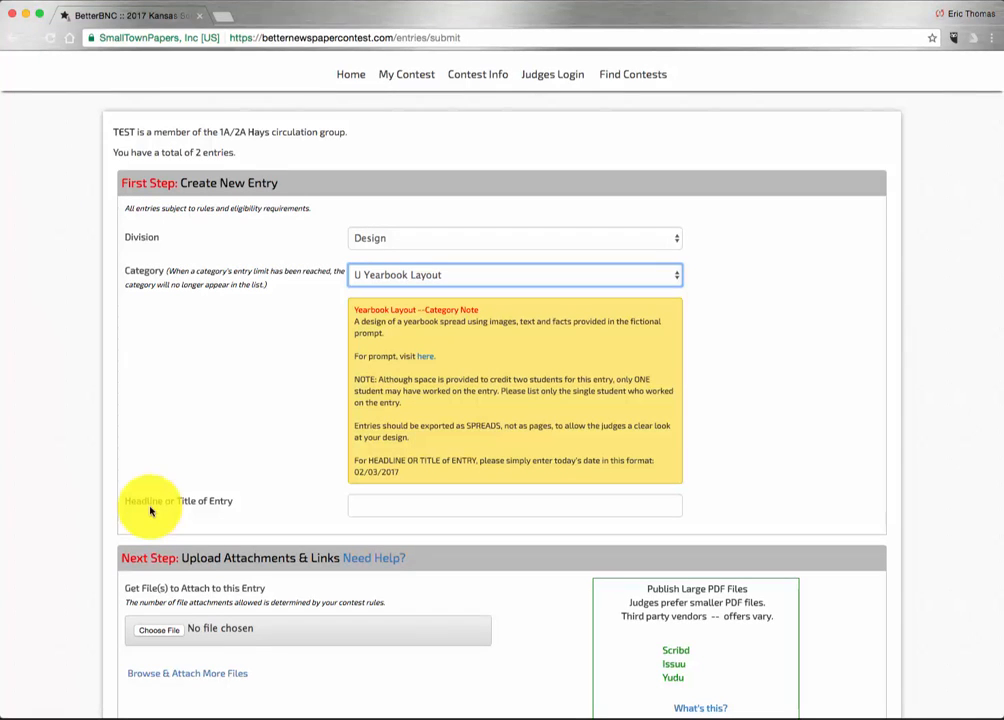
left_click(400, 503)
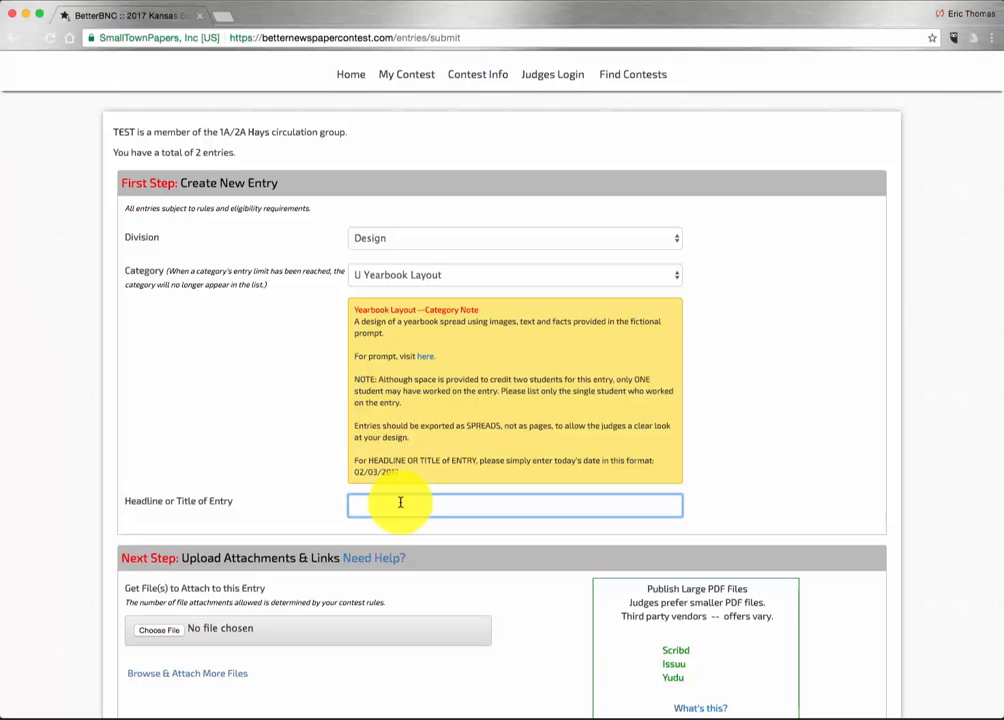
type("0")
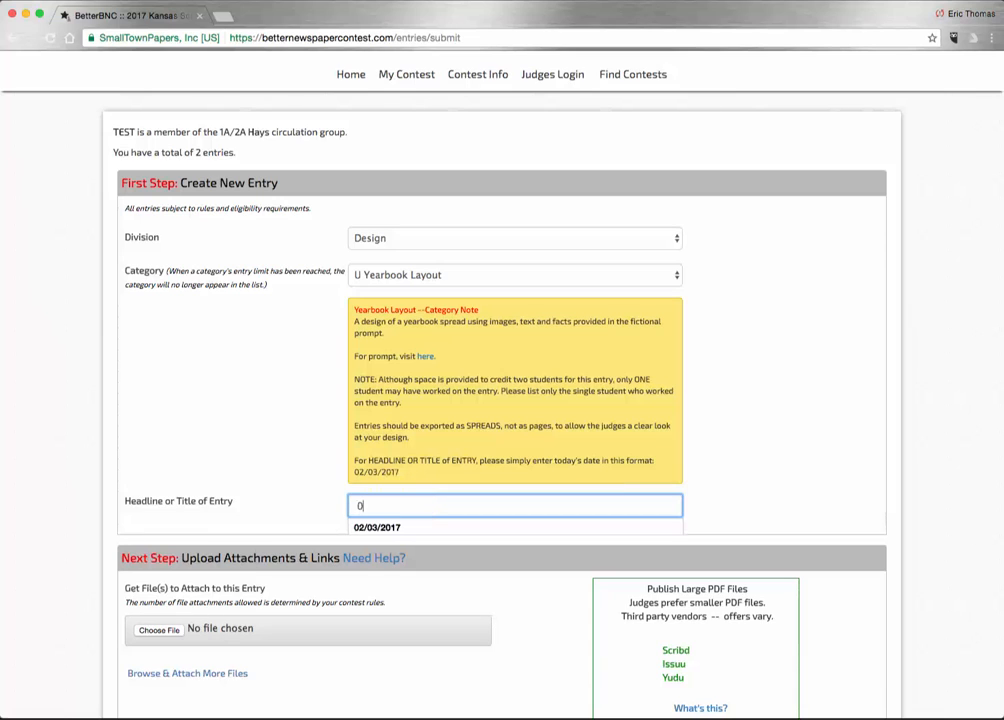
type("2/0")
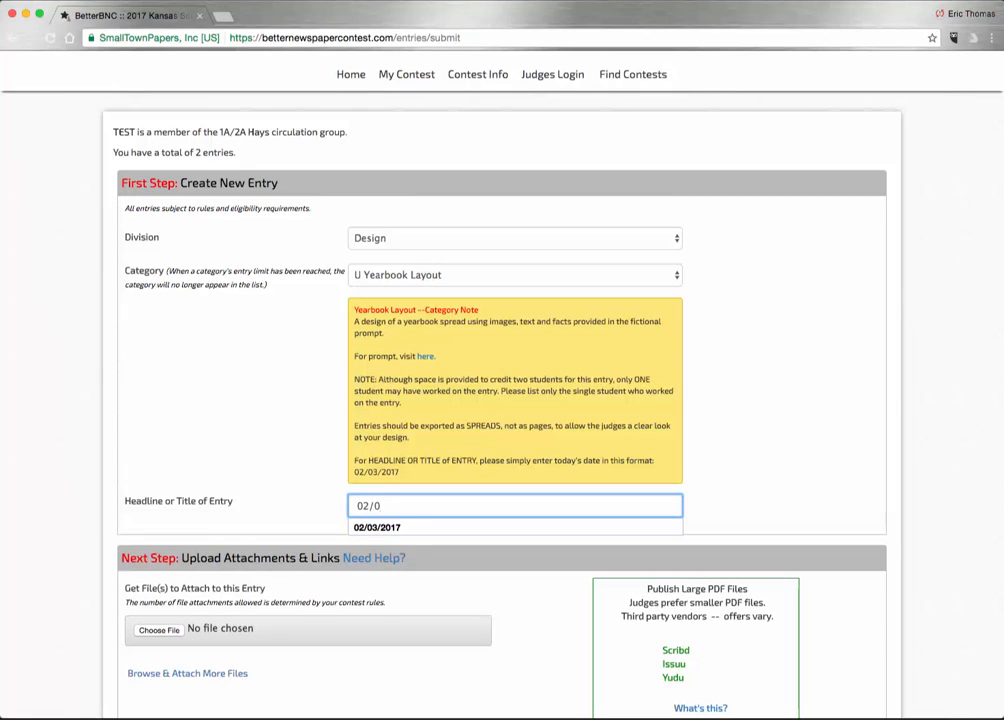
type("3/2017")
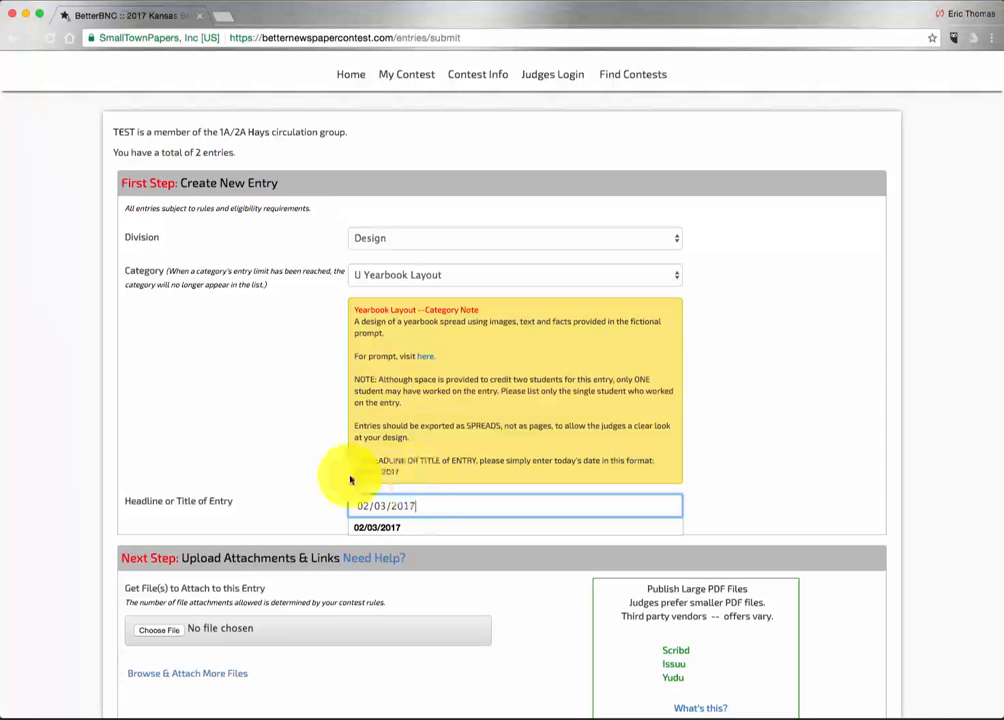
left_click(285, 487)
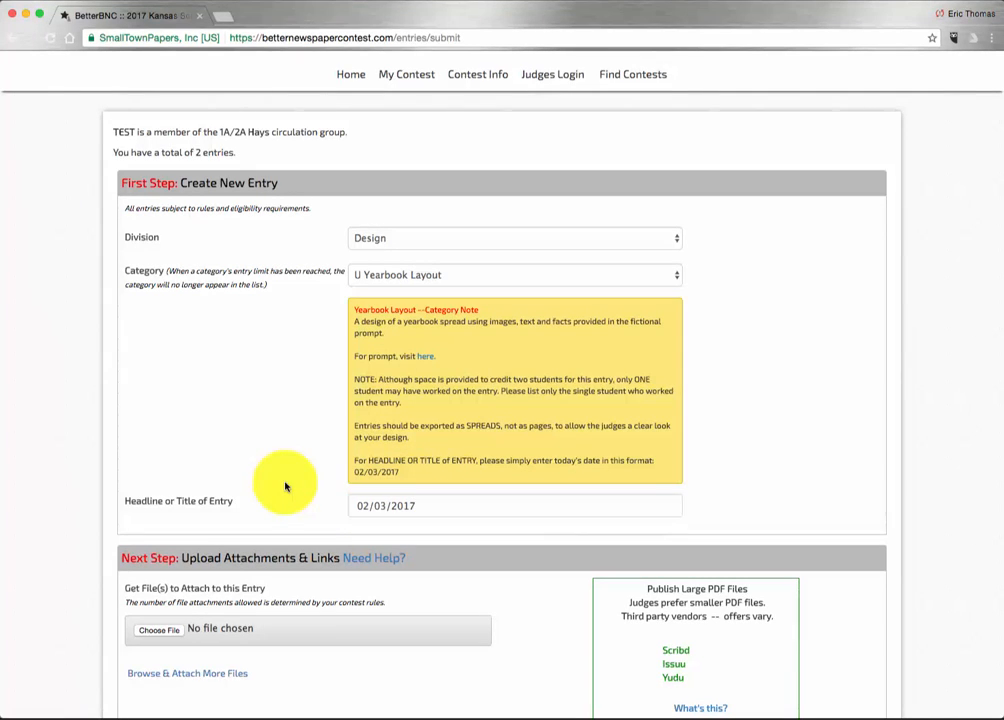
- Attach the file 2ndPlaceYBSpread.pdf from the Downloads folder to the entry
scroll(740, 418, "down", 3)
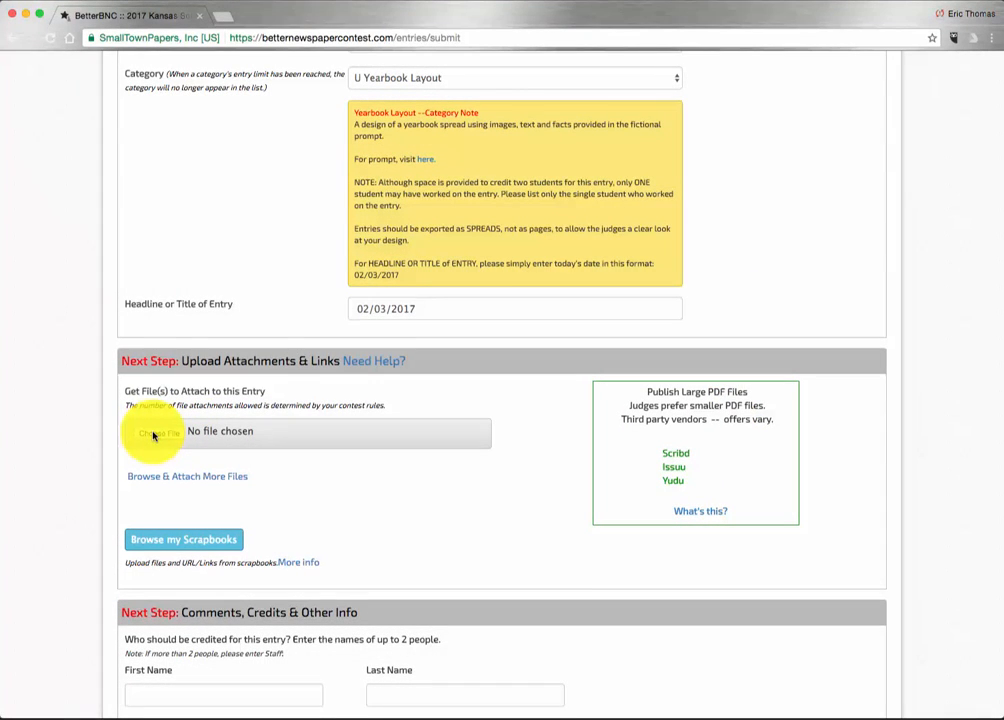
left_click(153, 435)
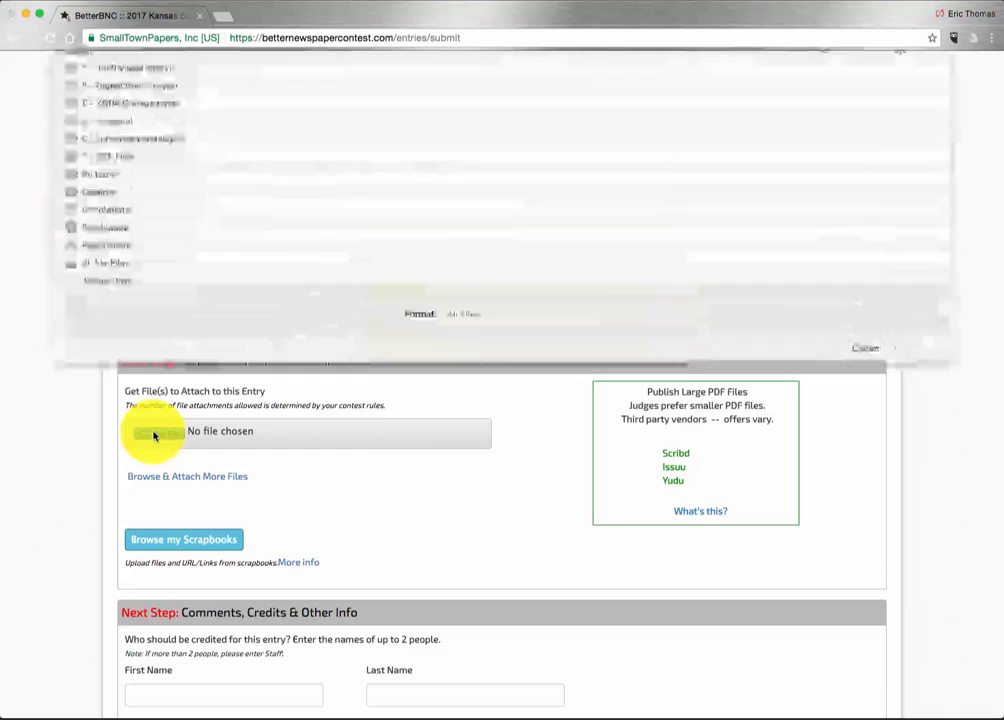
left_click(277, 119)
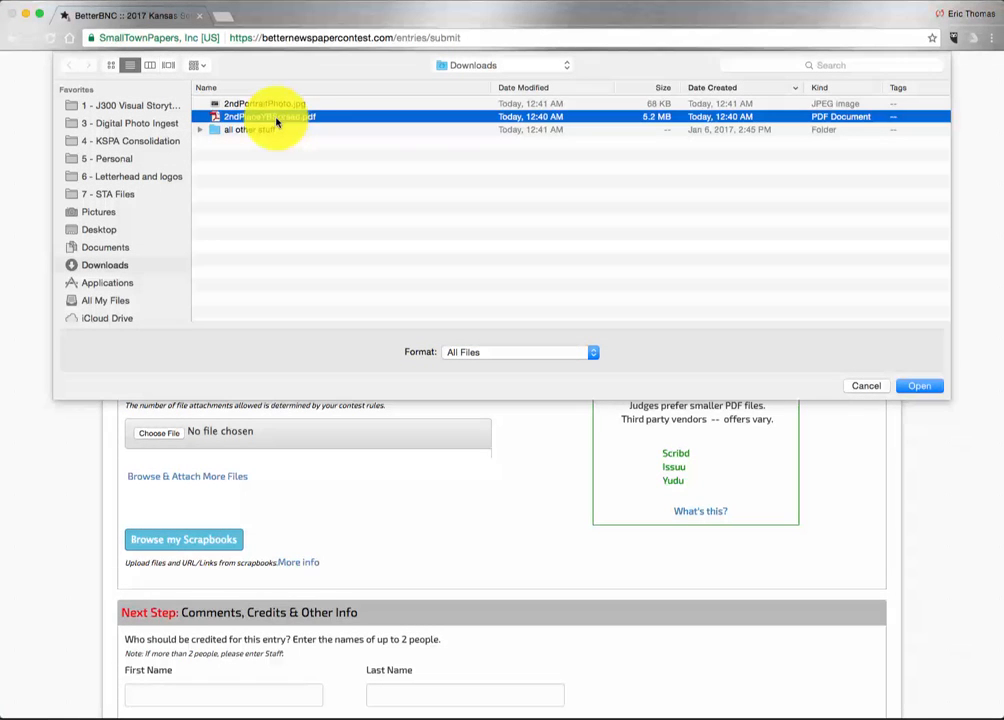
left_click(921, 388)
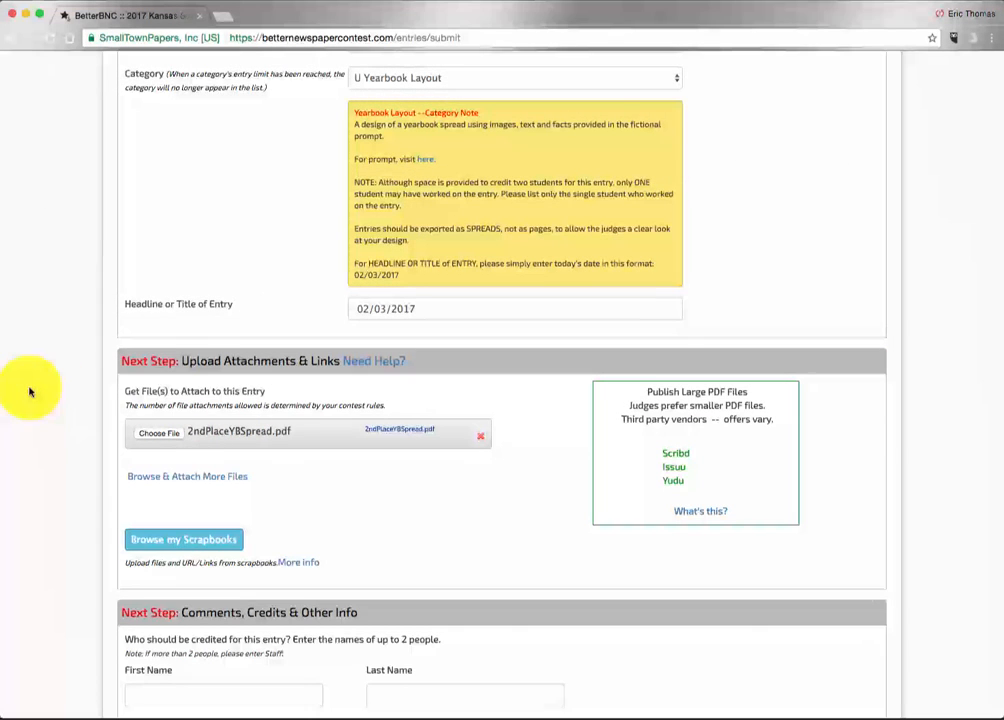
- Credit the entry to first name KSPA and last name Staff
scroll(94, 434, "down", 5)
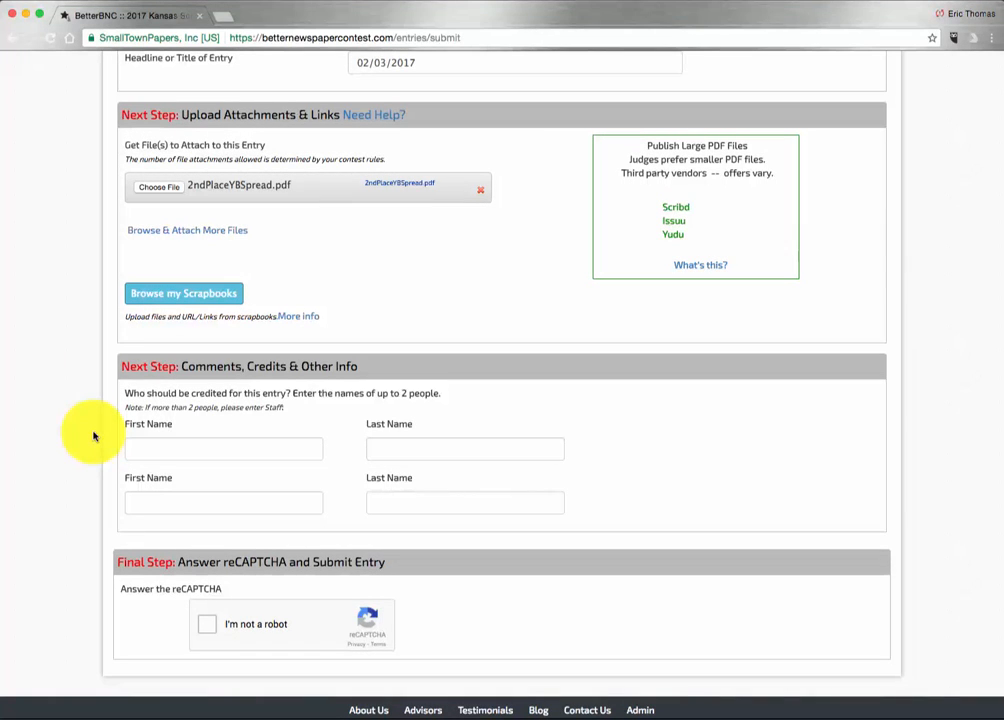
left_click(175, 451)
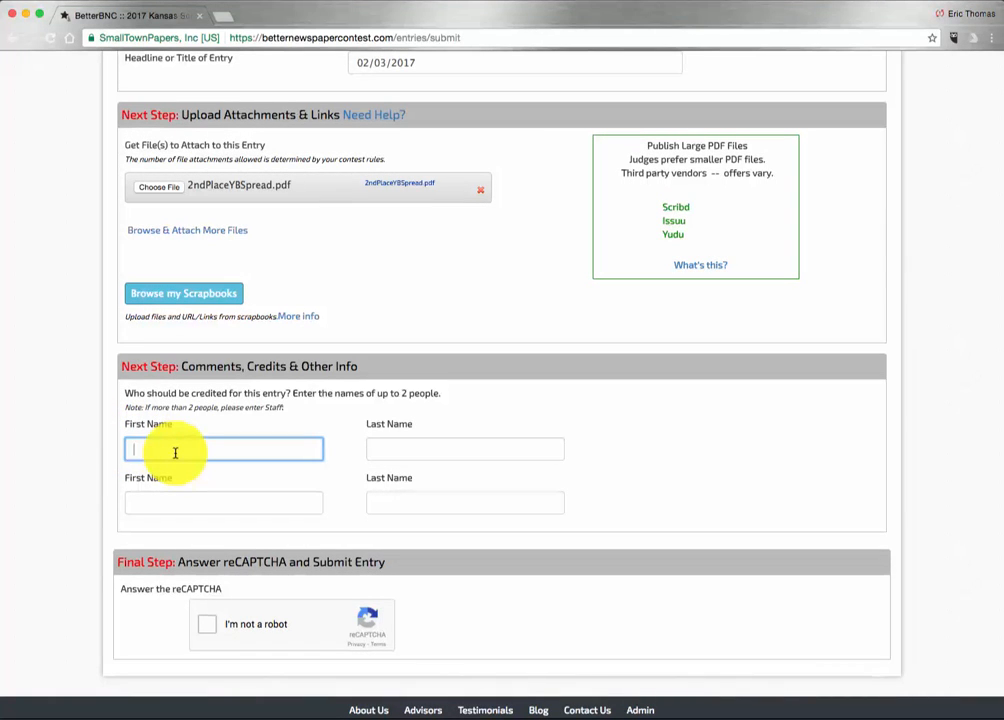
type("KSPA")
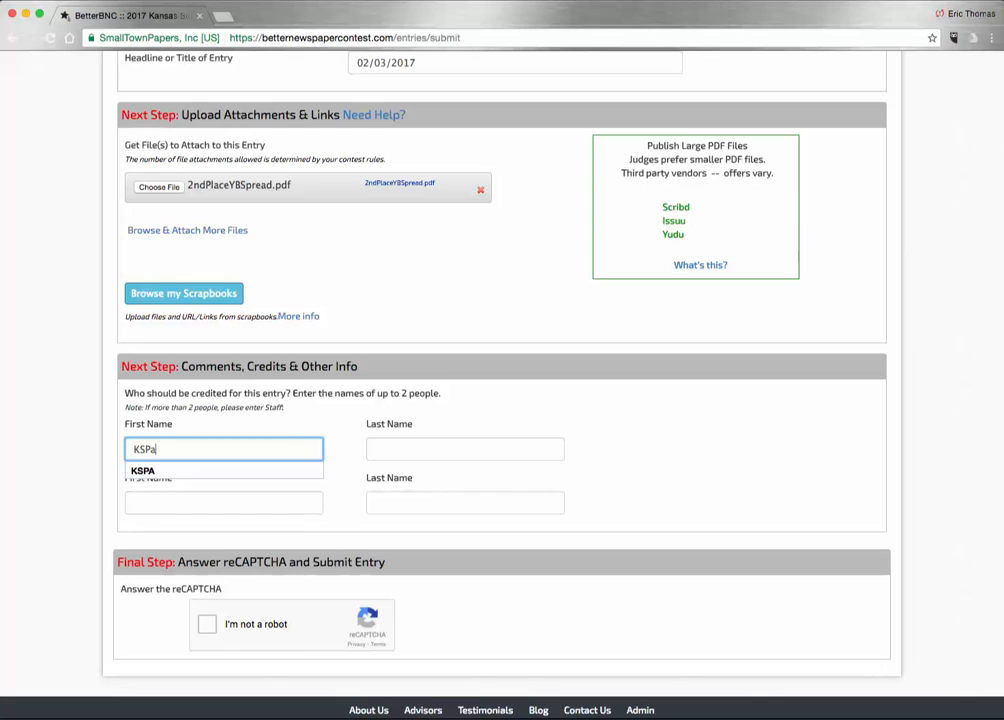
key("Tab")
type("Staff")
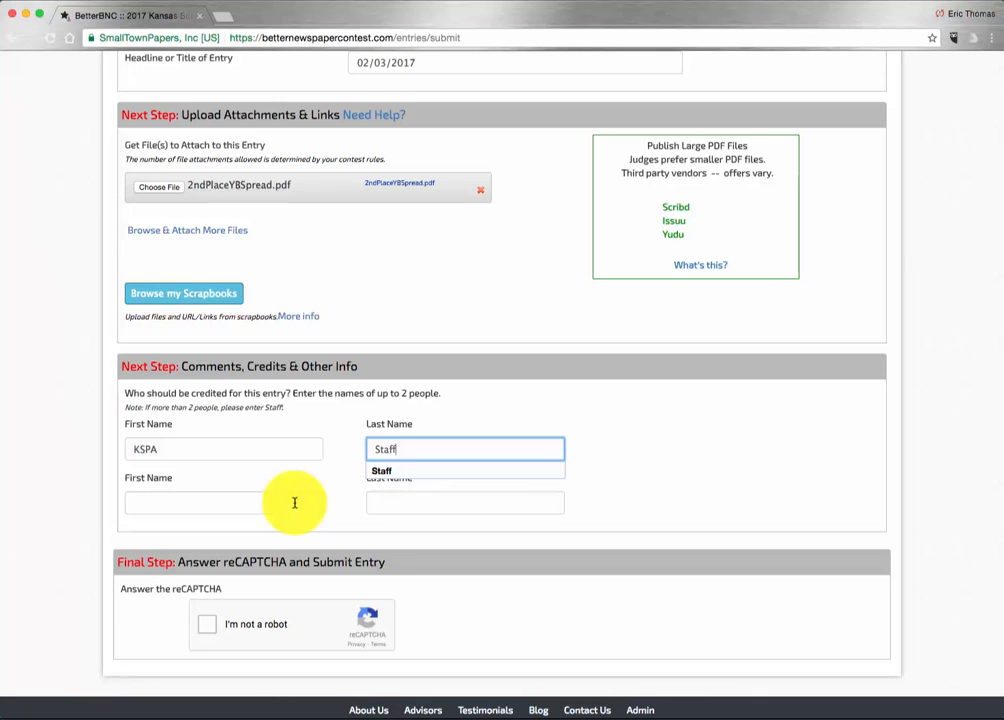
- Complete the reCAPTCHA check and submit the yearbook layout entry
scroll(293, 504, "down", 1)
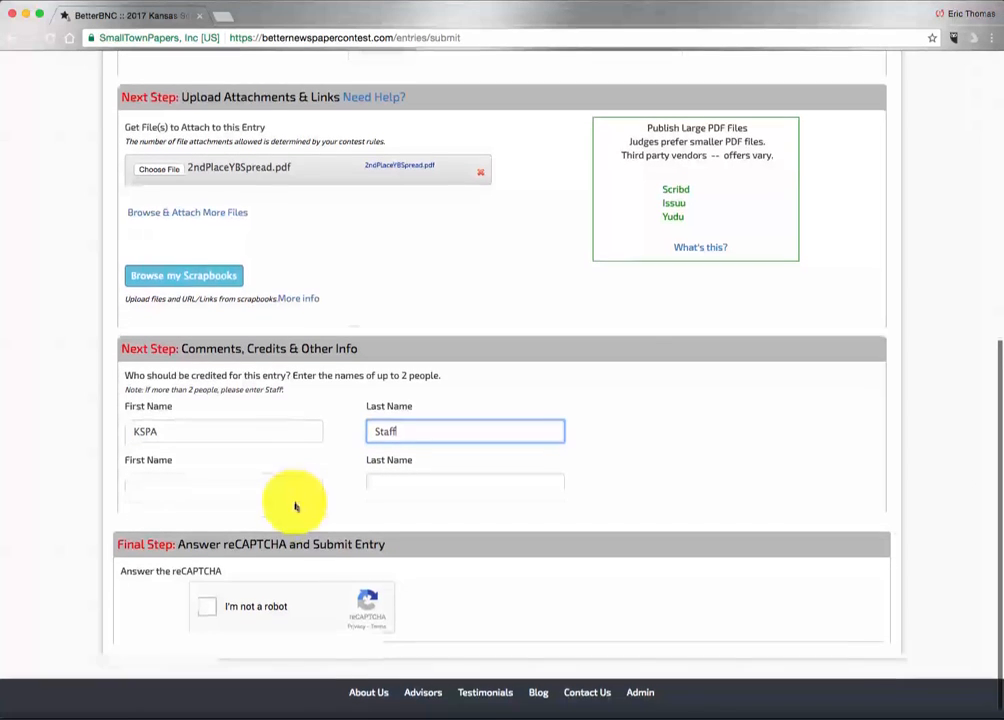
left_click(214, 607)
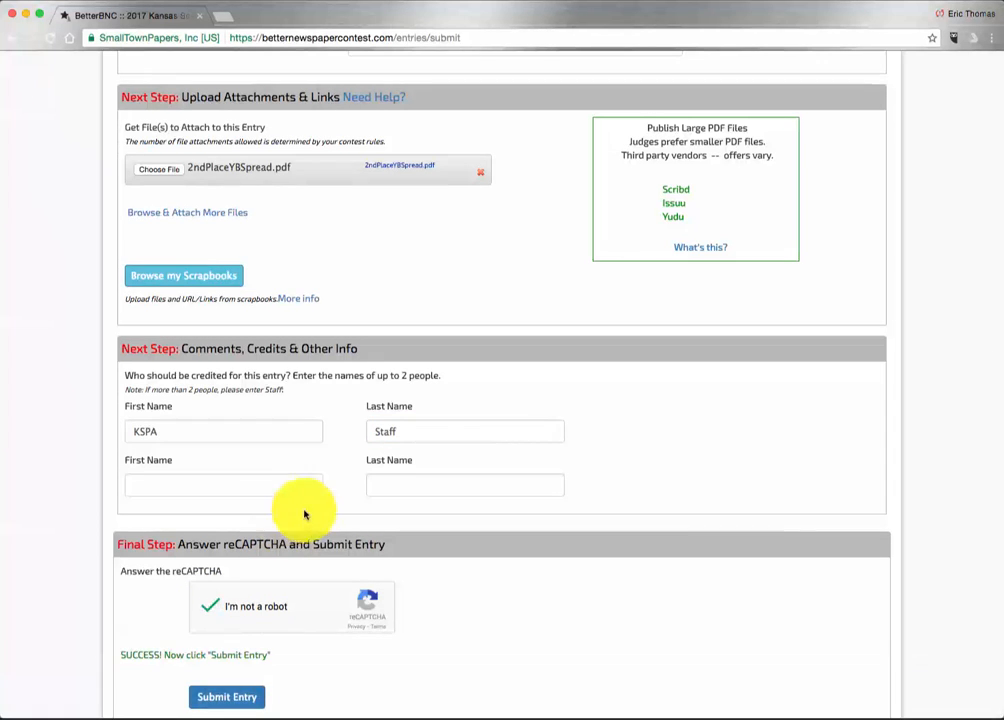
scroll(542, 480, "down", 5)
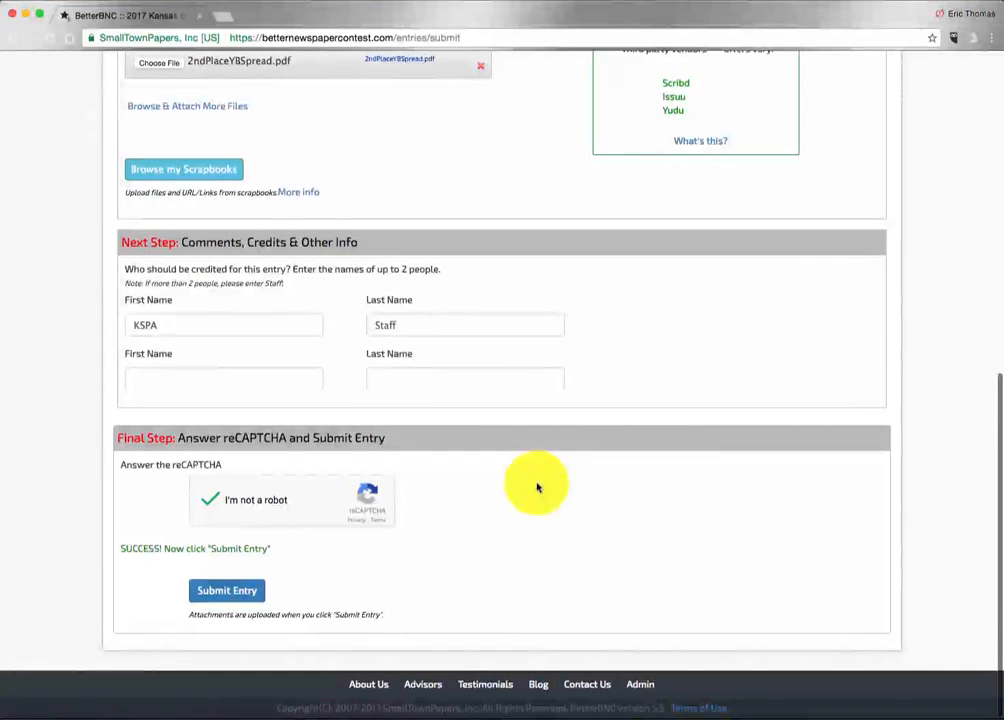
left_click(233, 592)
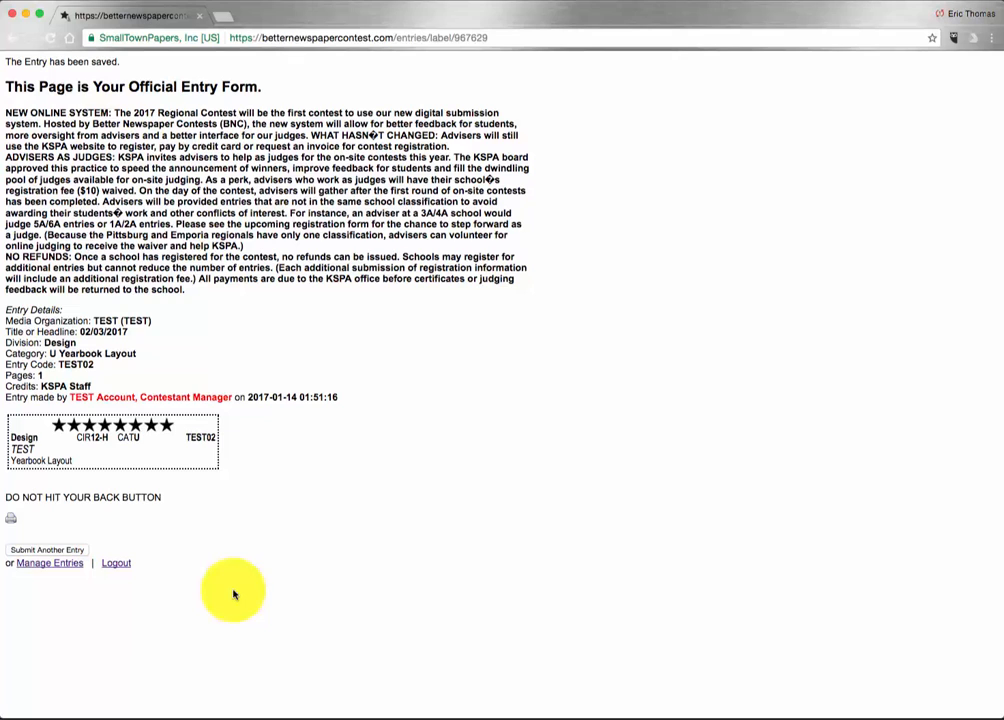
- Start another contest entry in the Photography division under the category T Student Life Photography
left_click(52, 551)
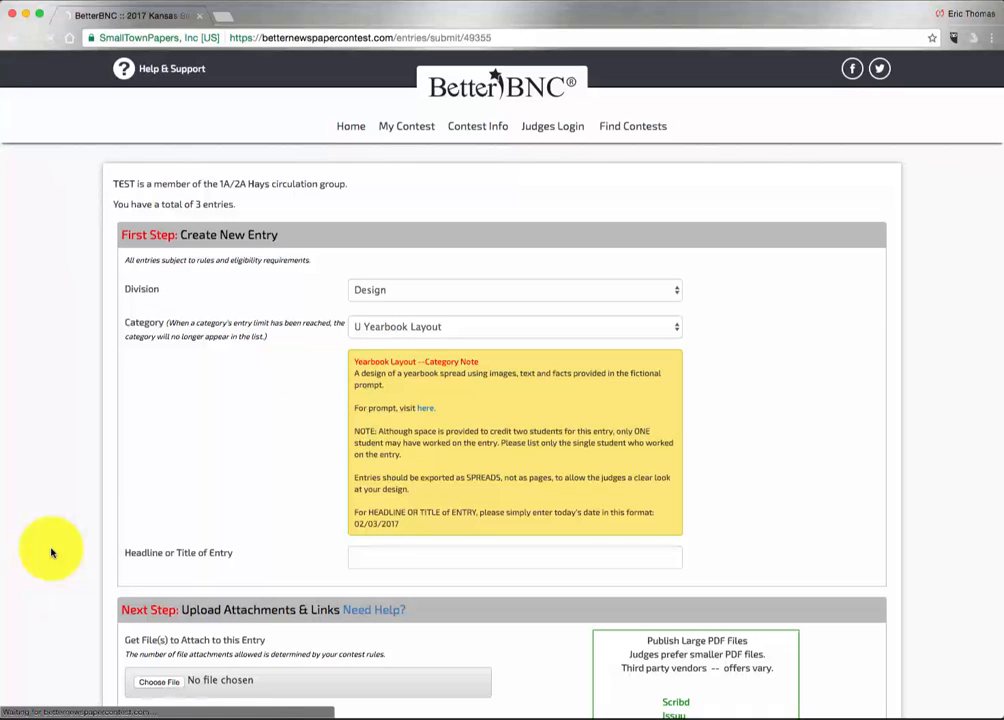
left_click(409, 292)
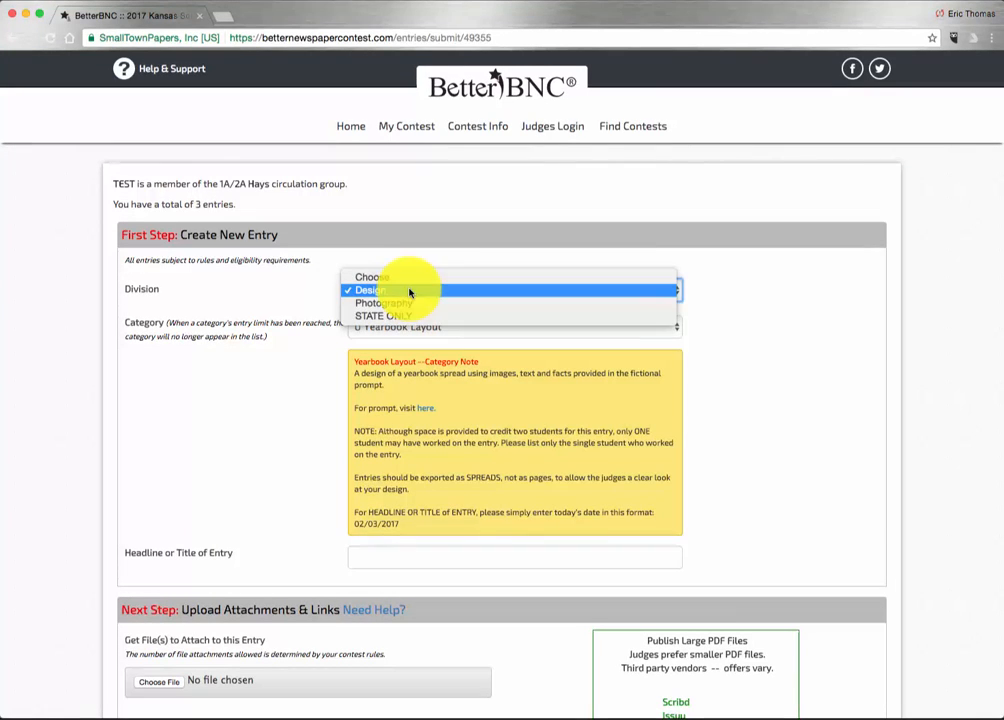
left_click(409, 303)
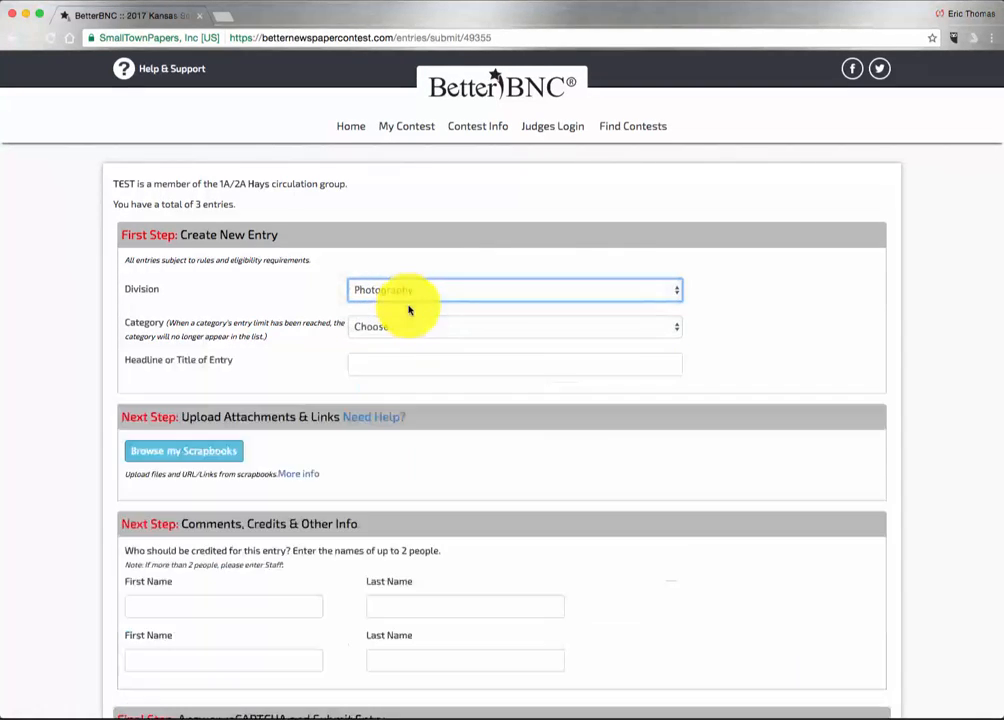
left_click(409, 328)
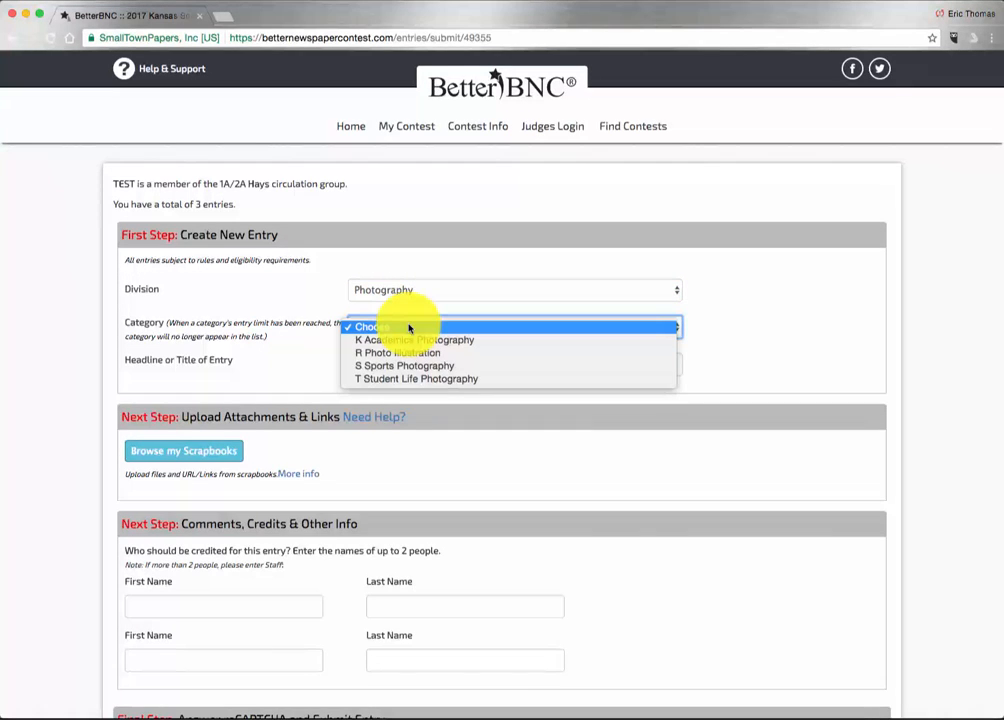
left_click(411, 379)
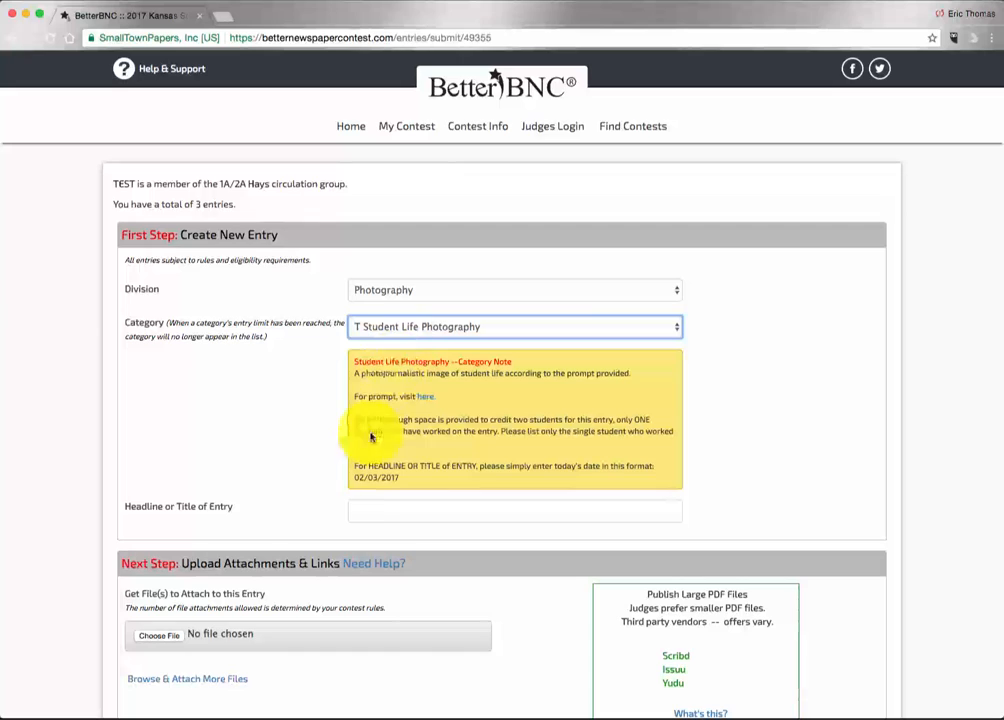
- Enter 02/03/2017 as the headline or title of the Student Life Photography entry
left_click(369, 512)
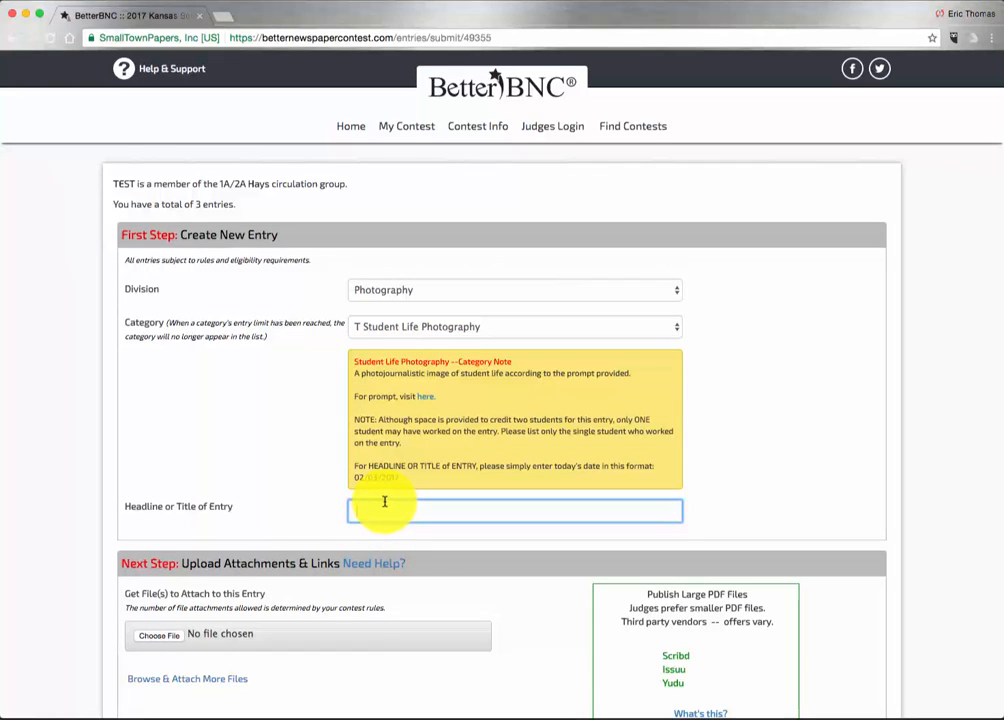
type("02.0")
type("3/2017")
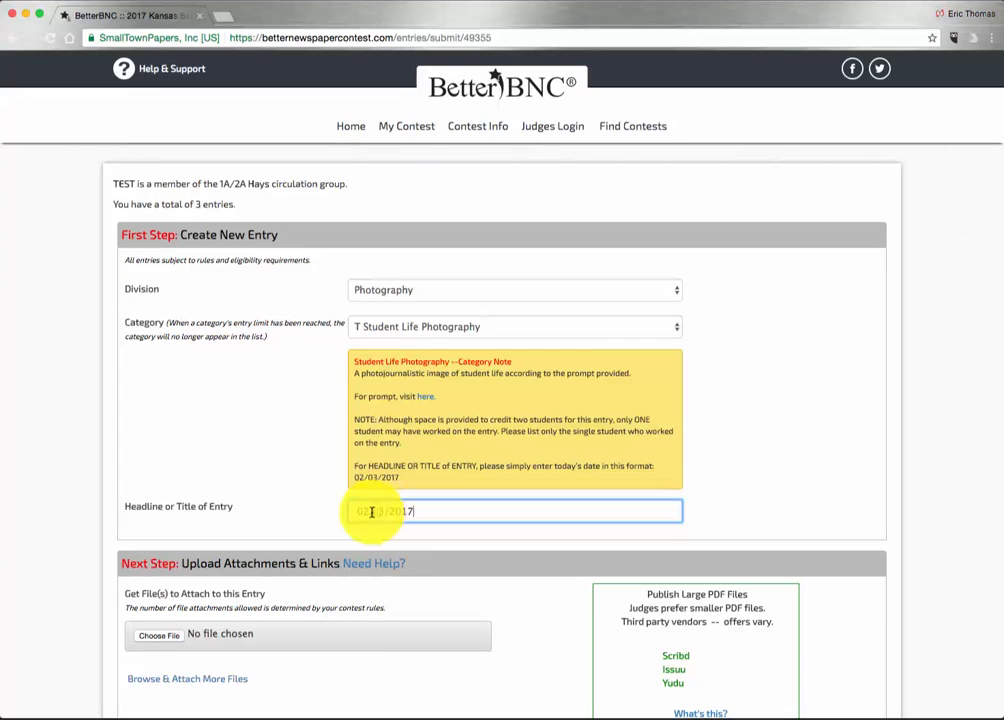
type("/")
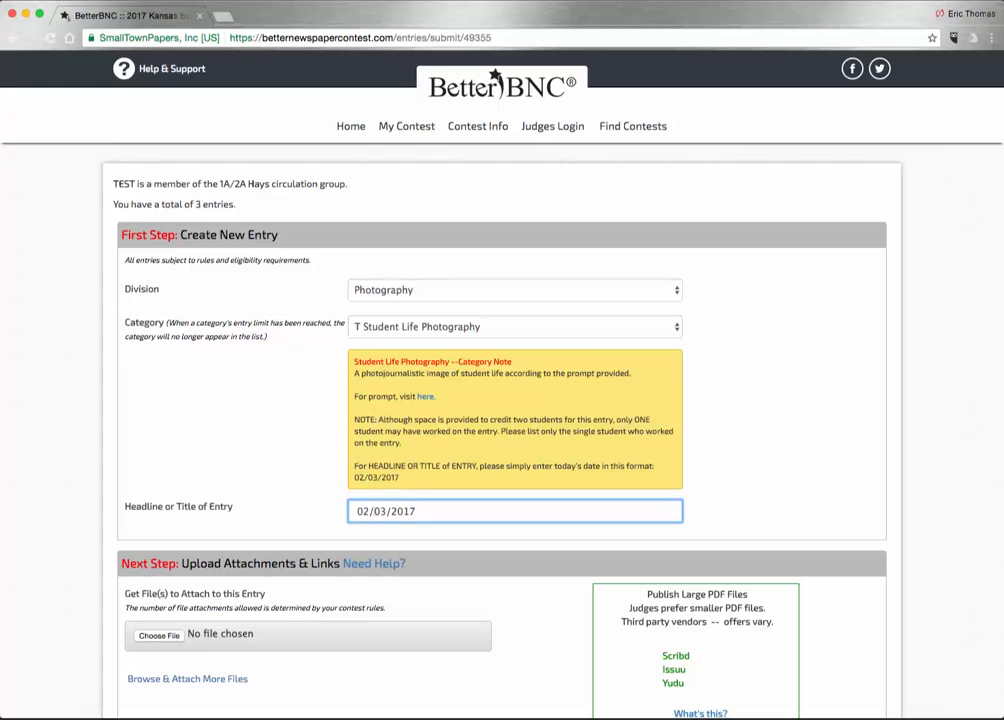
- Attach the file 2ndPortraitPhoto.jpg from the Downloads folder to the photography entry
scroll(273, 417, "down", 5)
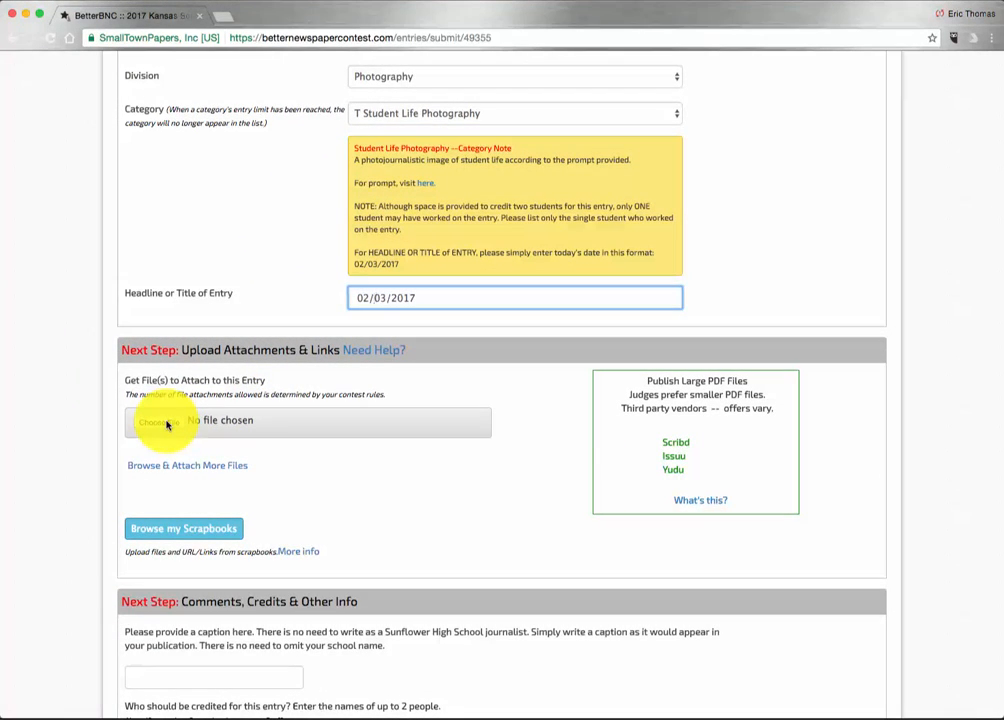
left_click(167, 425)
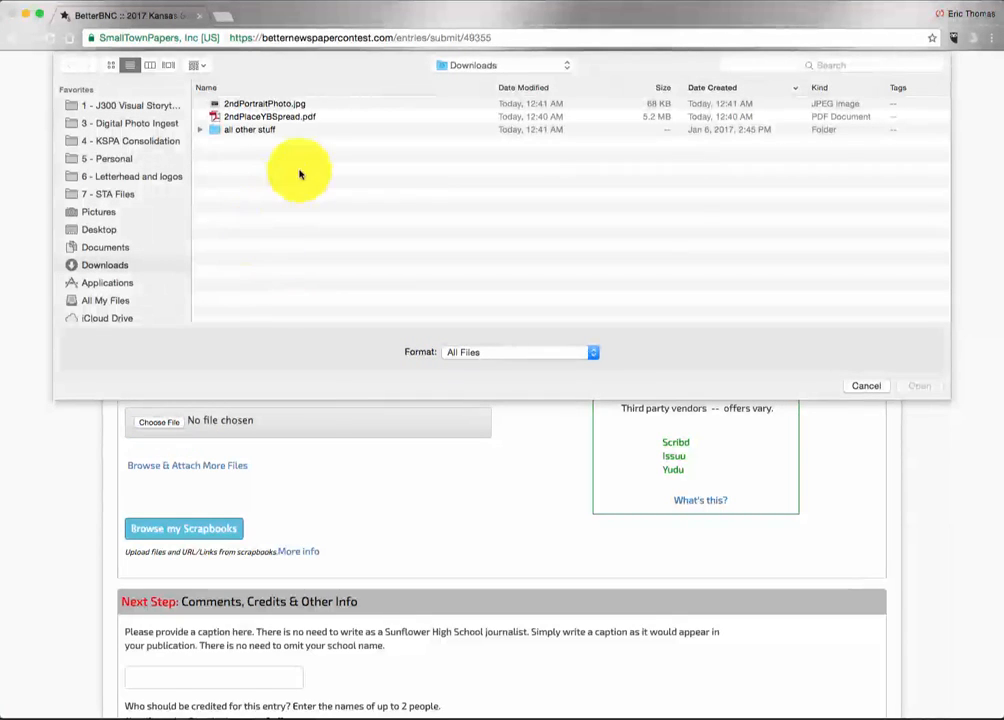
left_click(292, 108)
left_click(919, 386)
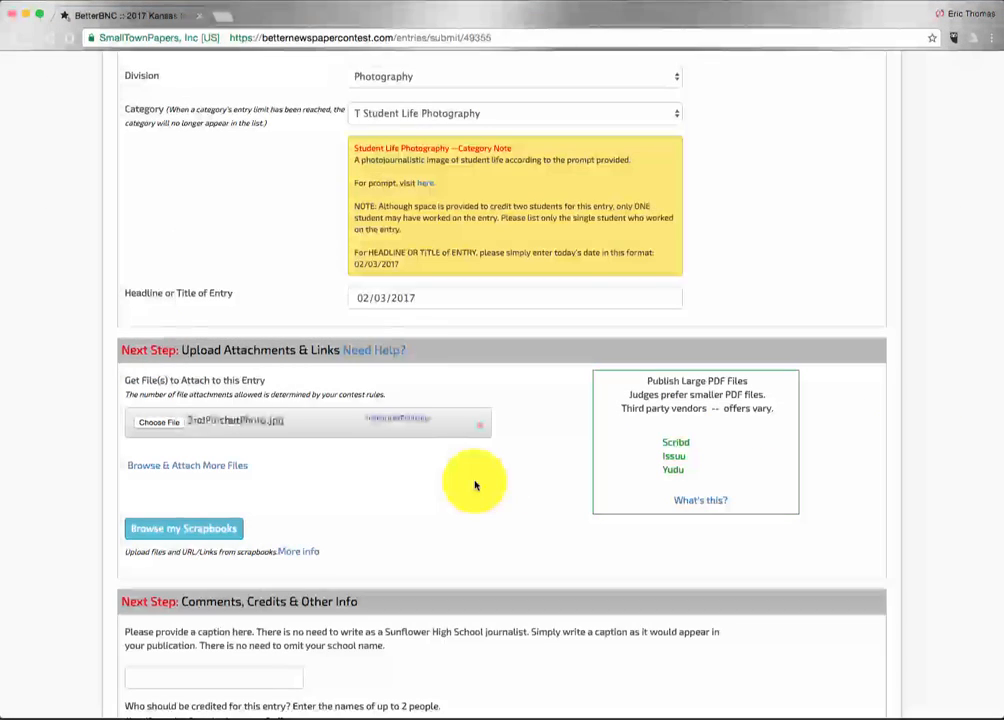
- Fill in the photo's caption with "Caption goes here."
scroll(475, 485, "down", 5)
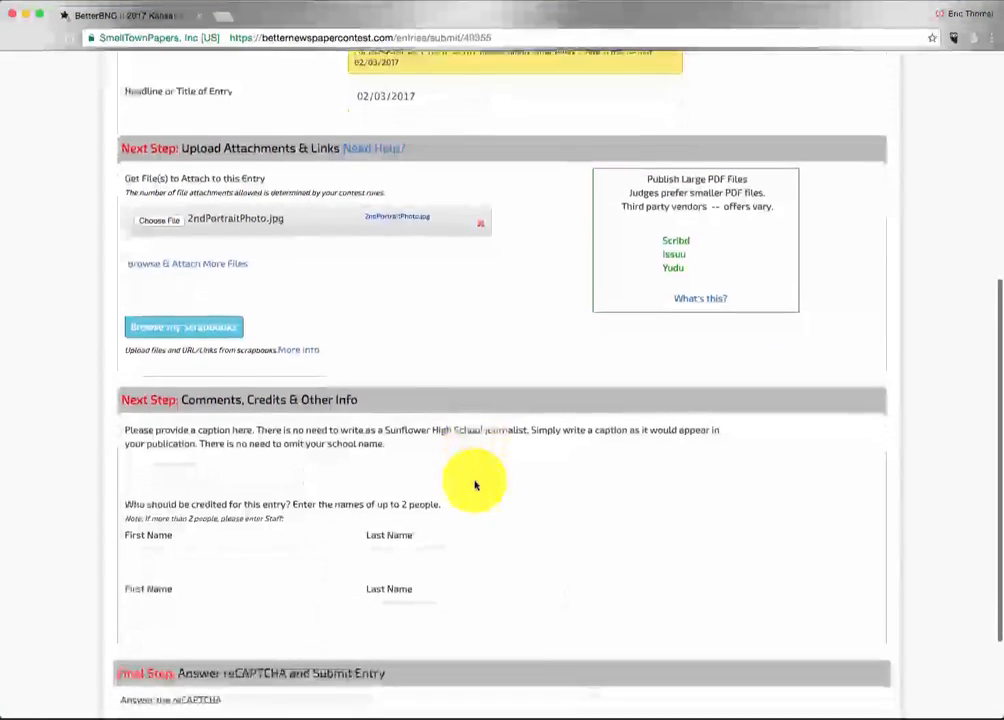
left_click(211, 413)
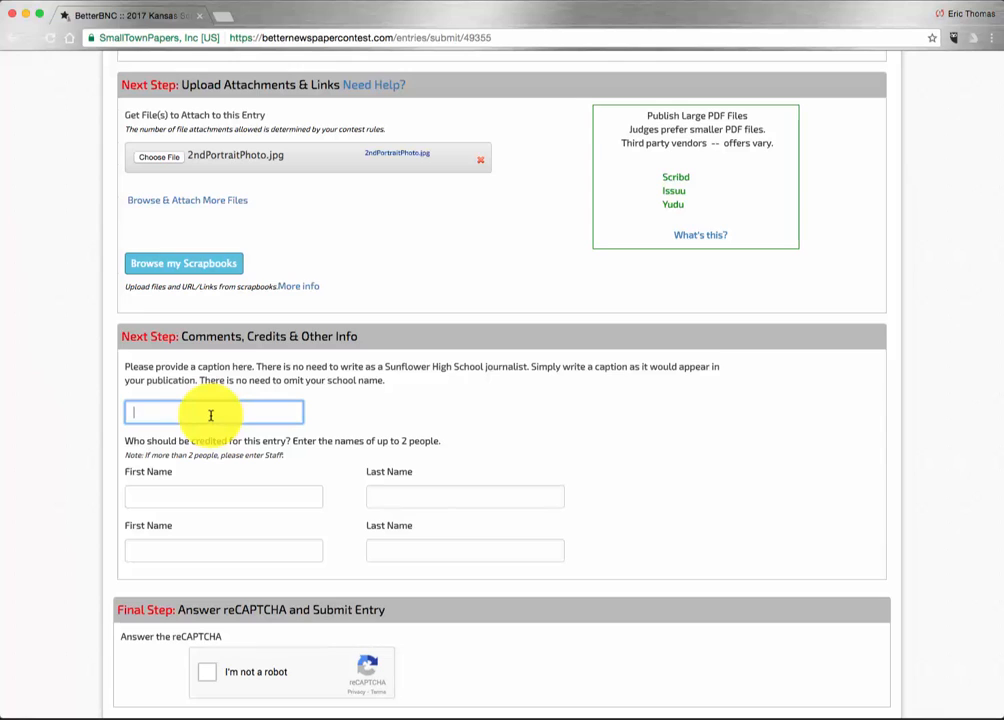
type("Cap")
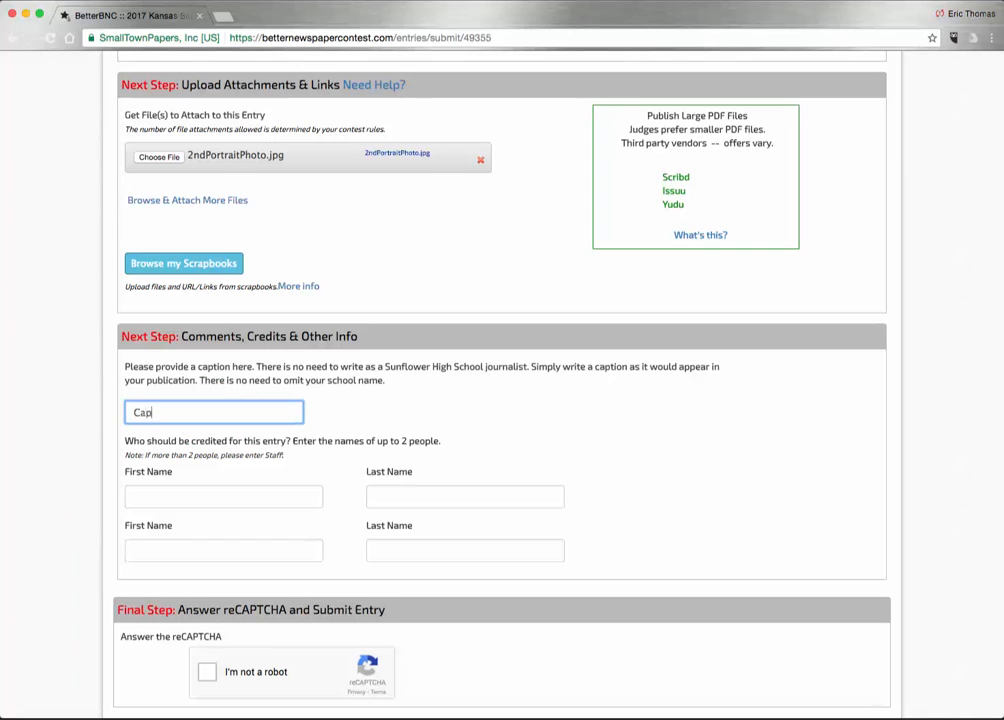
type("tion goes here.")
- Credit the photography entry to first name KSPA and last name Staff
left_click(226, 493)
type("KSp")
key("BackSpace")
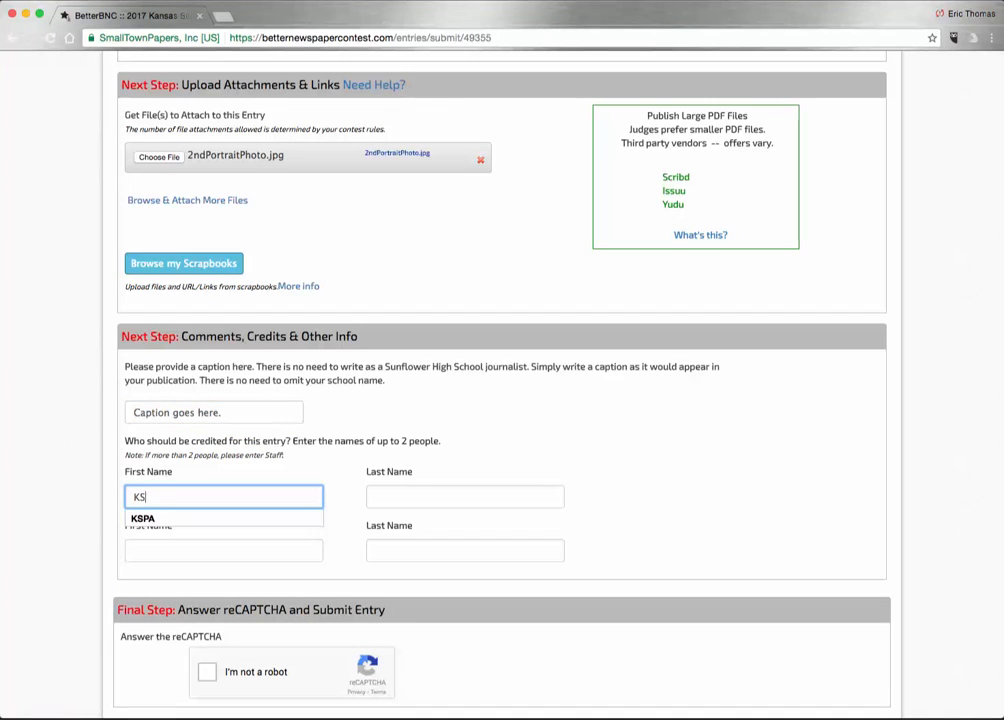
type("PA")
key("Tab")
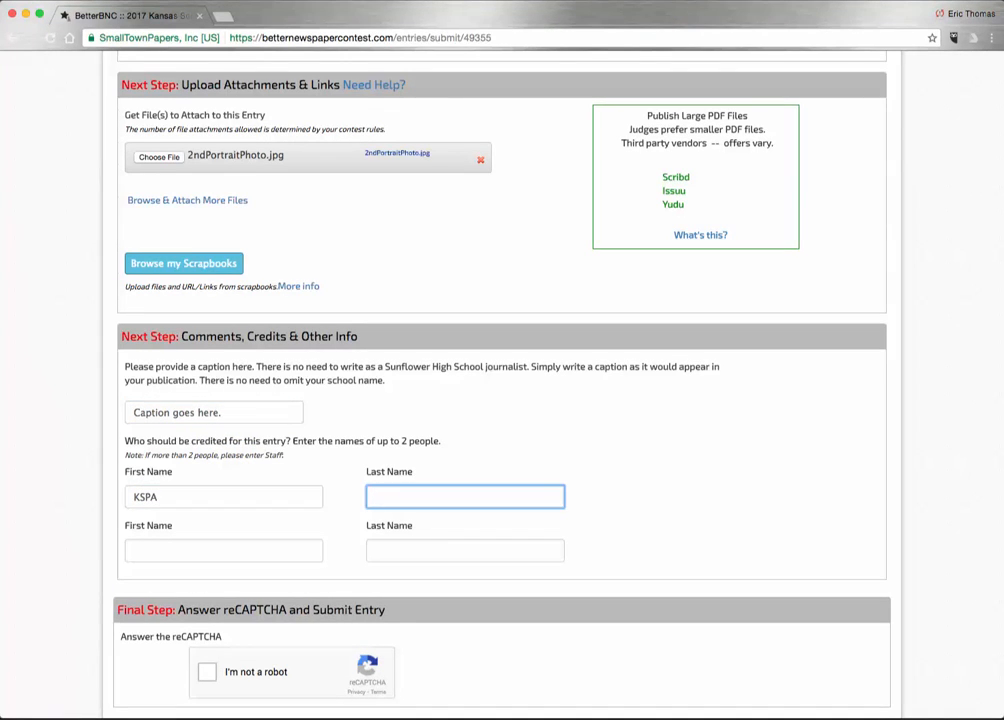
type("Staff")
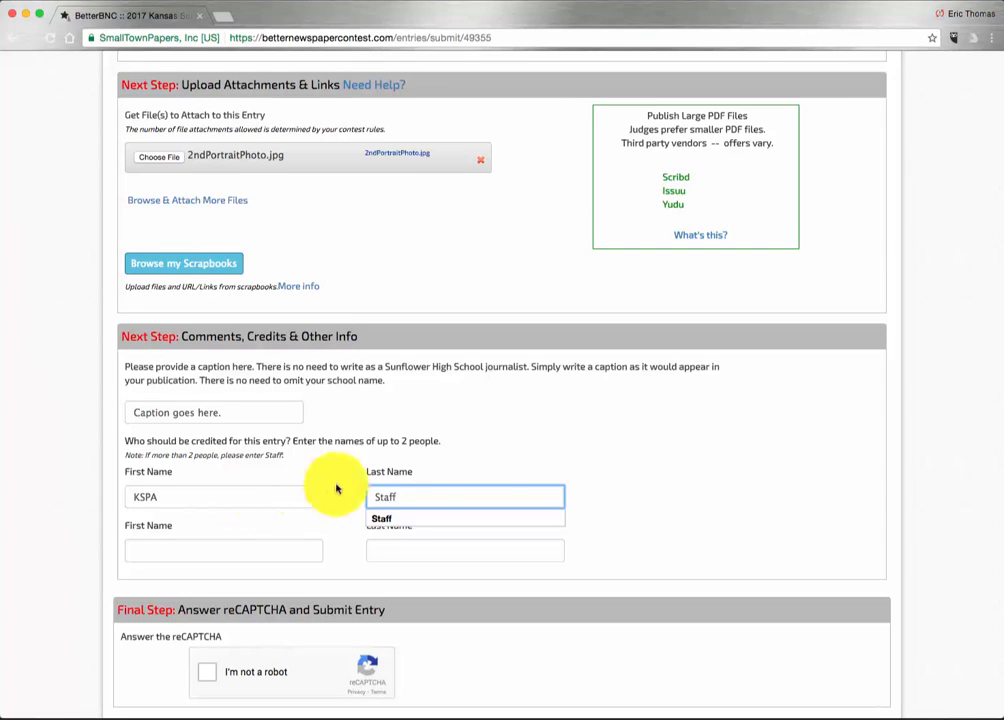
left_click(689, 483)
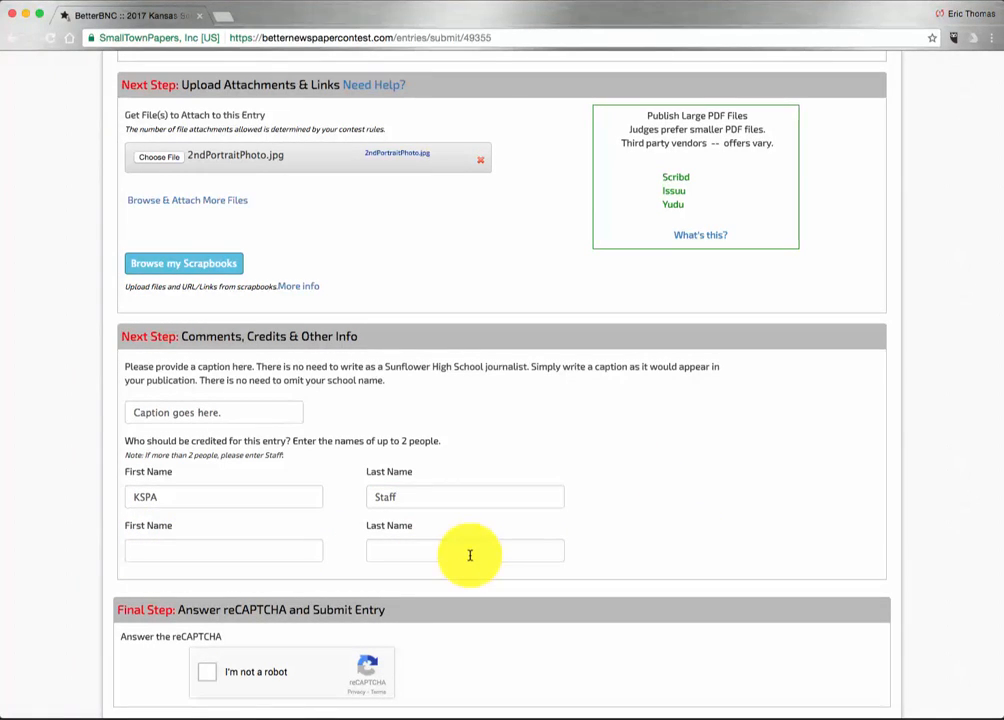
- Complete the reCAPTCHA check and submit the Student Life Photography entry
scroll(470, 555, "down", 2)
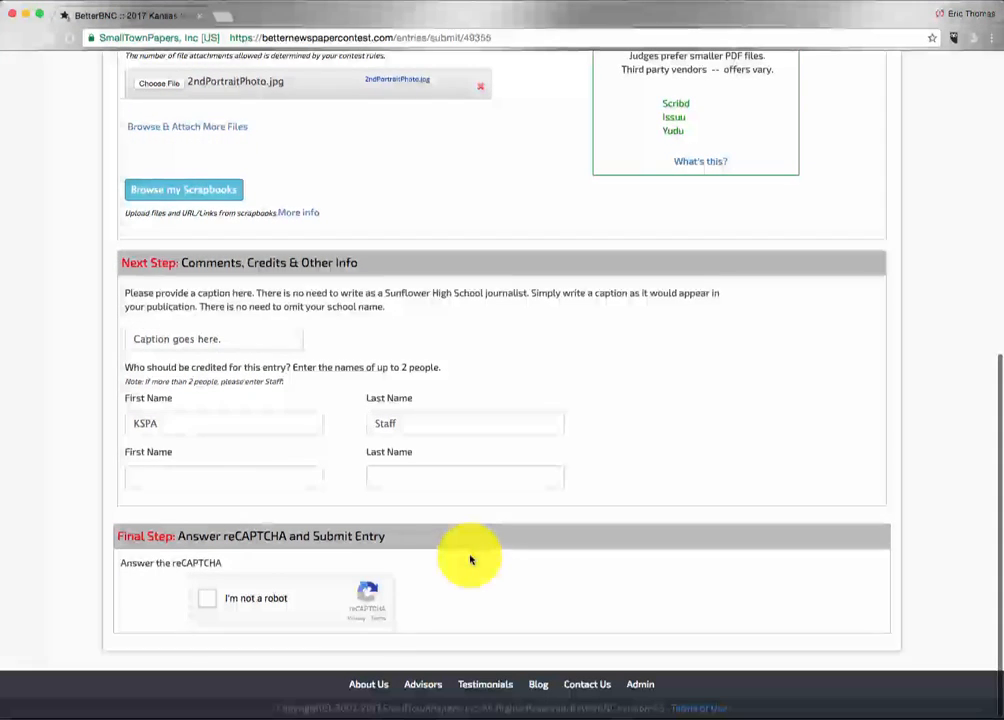
left_click(208, 597)
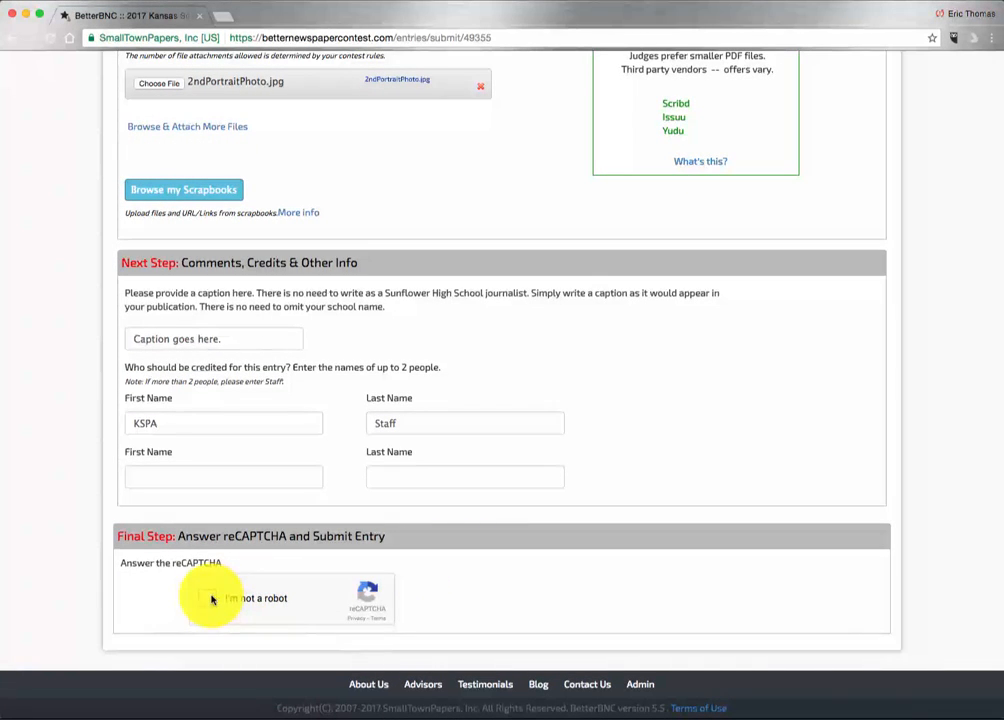
scroll(489, 488, "down", 2)
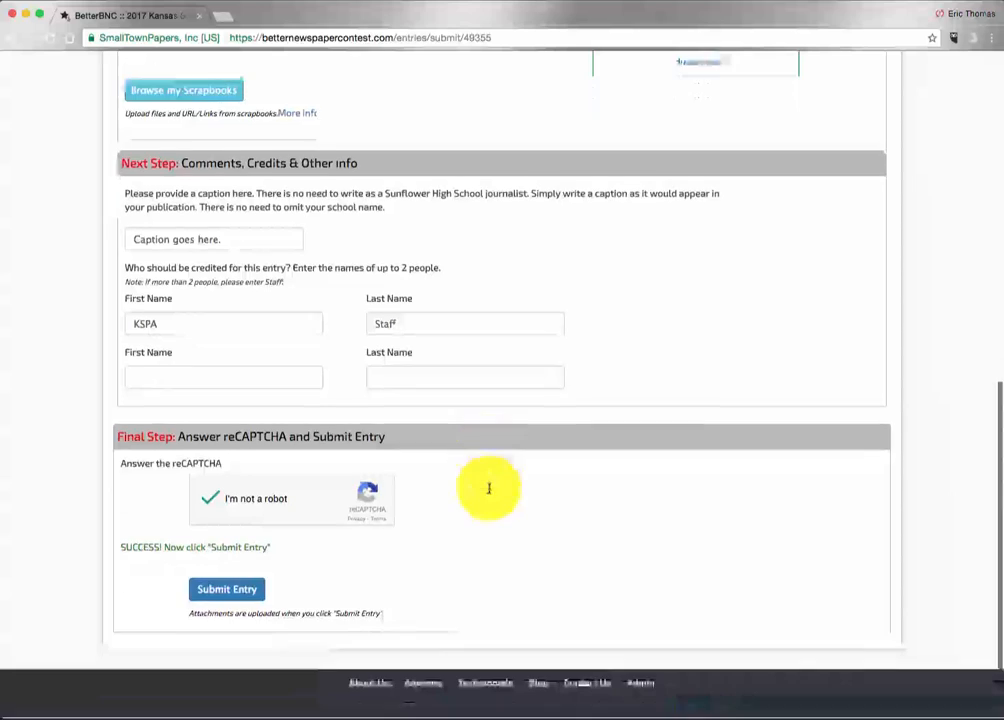
left_click(241, 591)
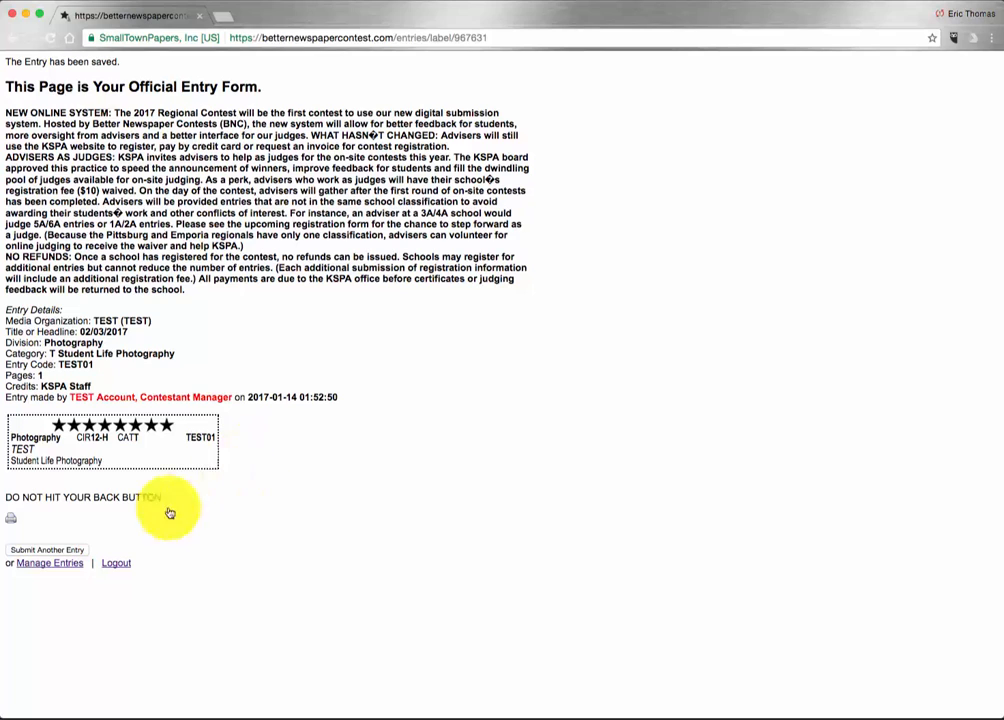
- Go to the list for managing entries and view the files attached to the Student Life Photography entry and the first Yearbook Layout entry
left_click(58, 566)
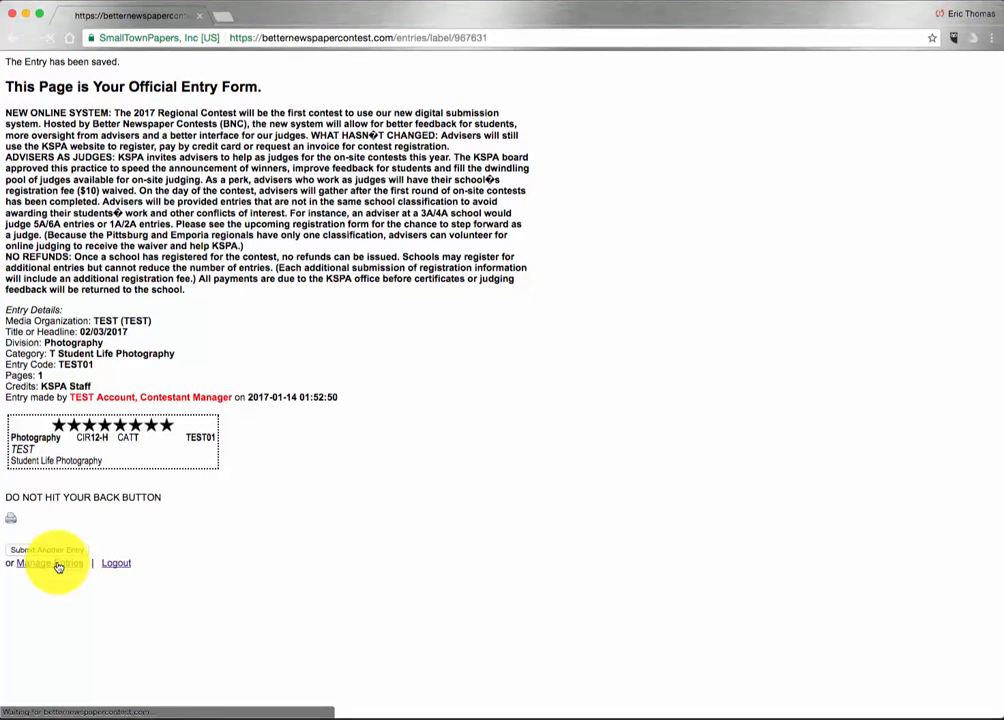
scroll(359, 343, "down", 3)
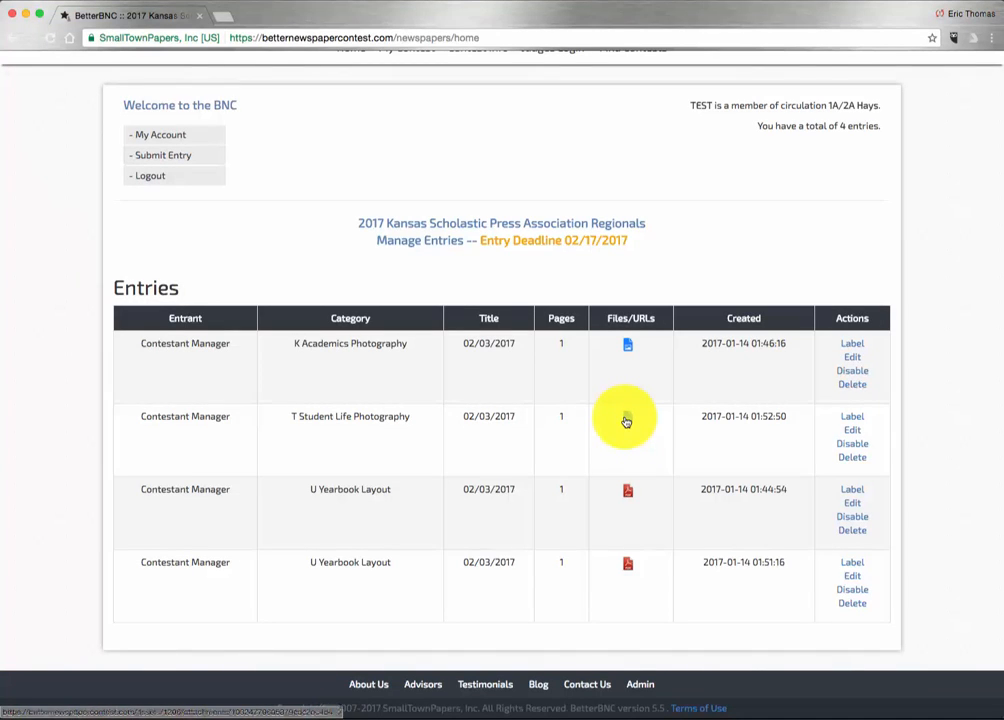
left_click(627, 418)
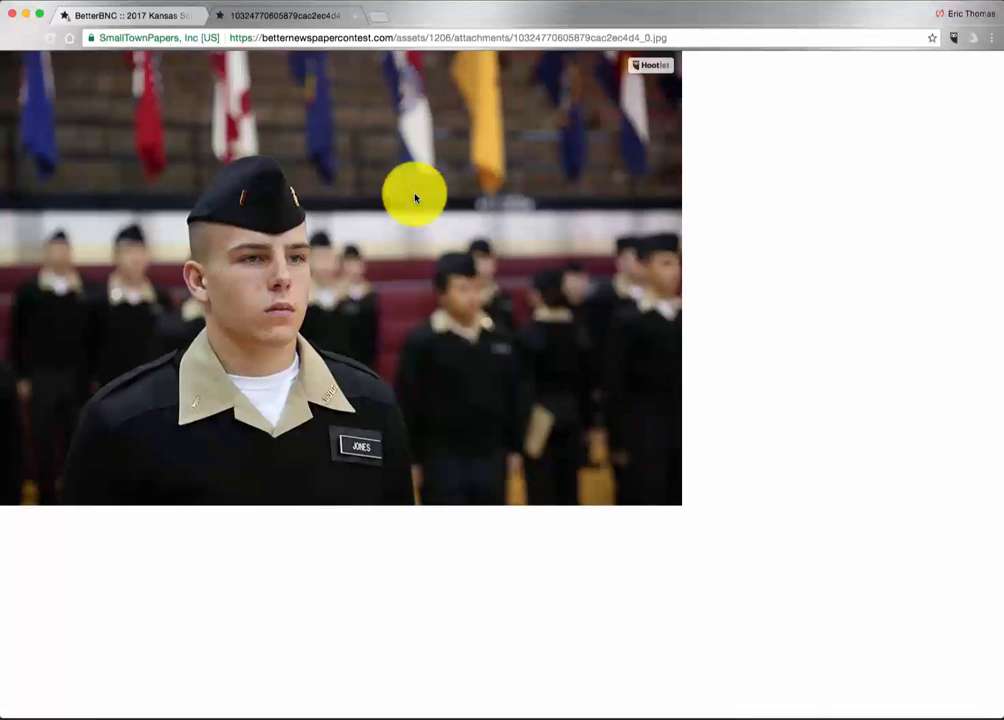
left_click(355, 16)
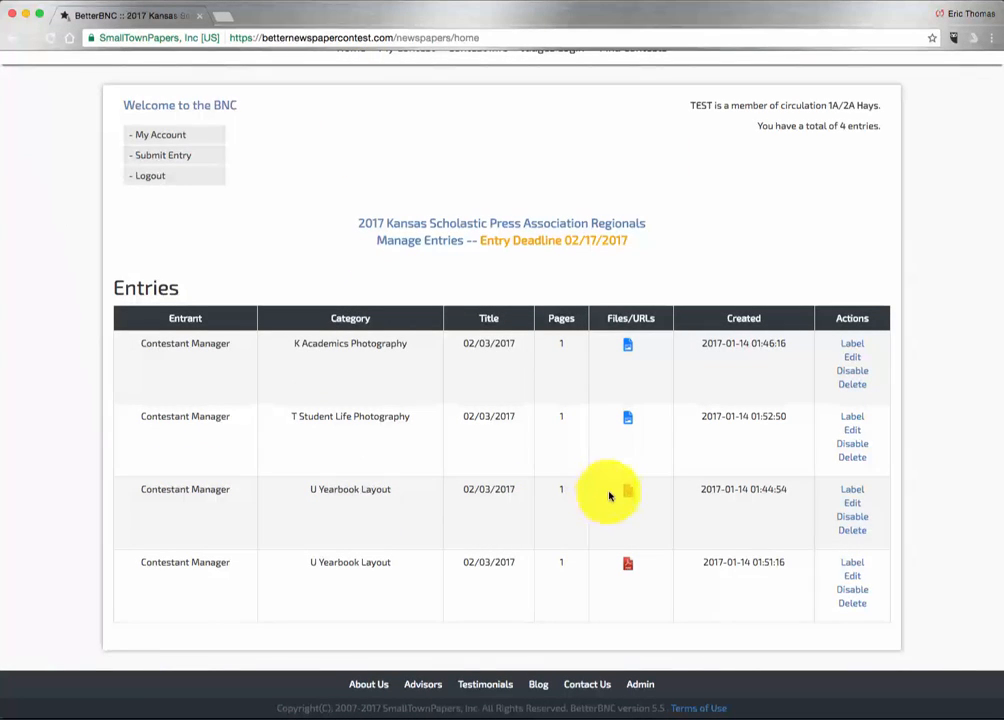
left_click(626, 494)
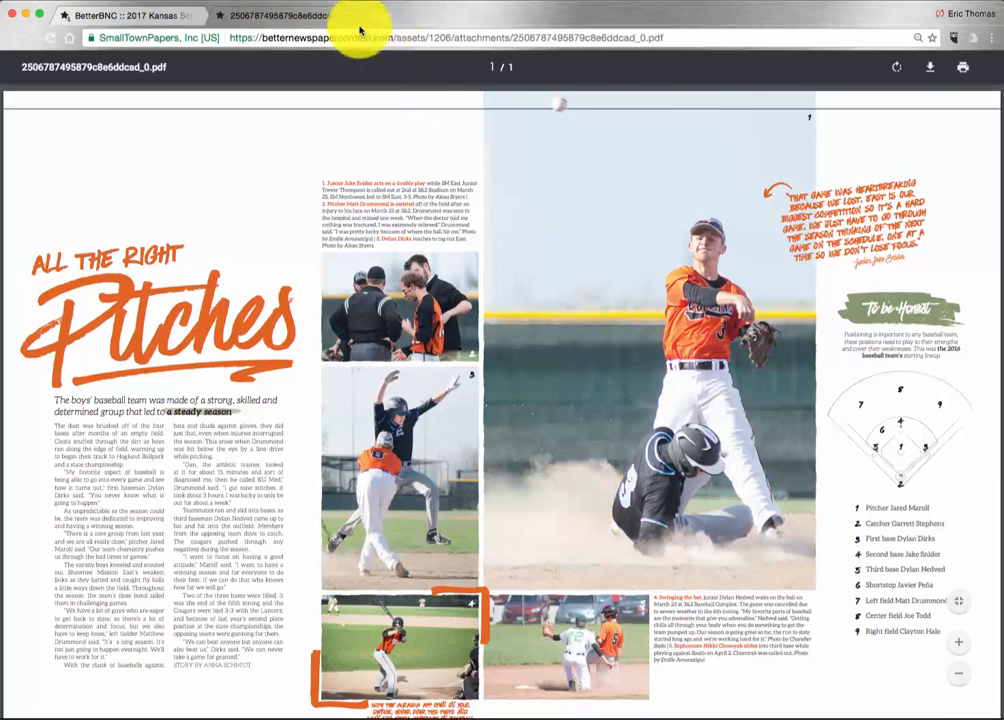
left_click(355, 17)
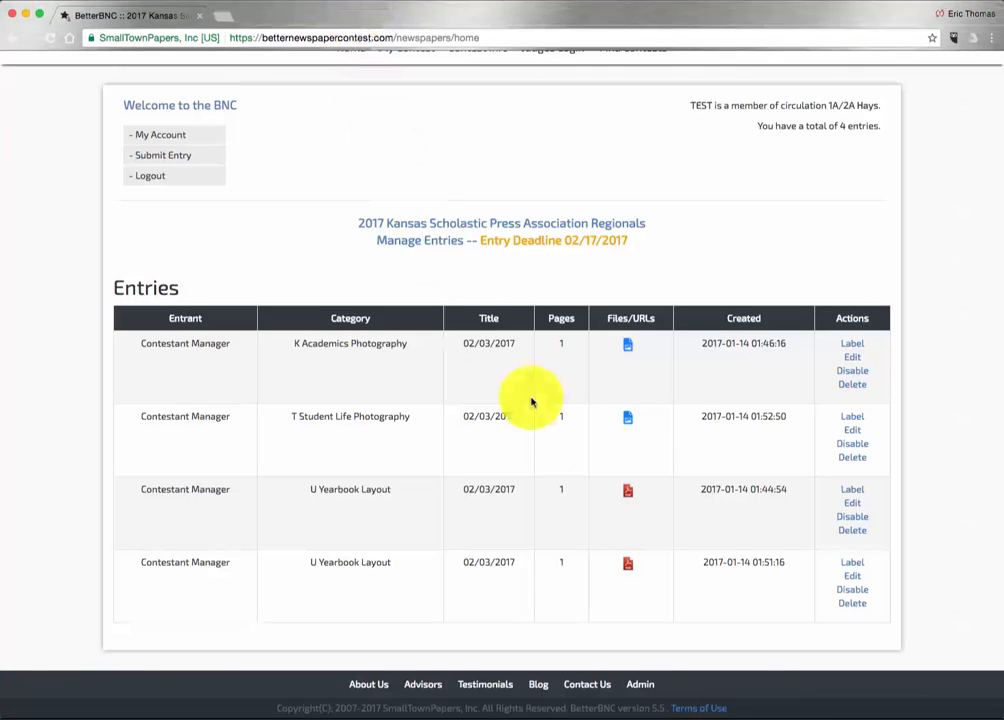